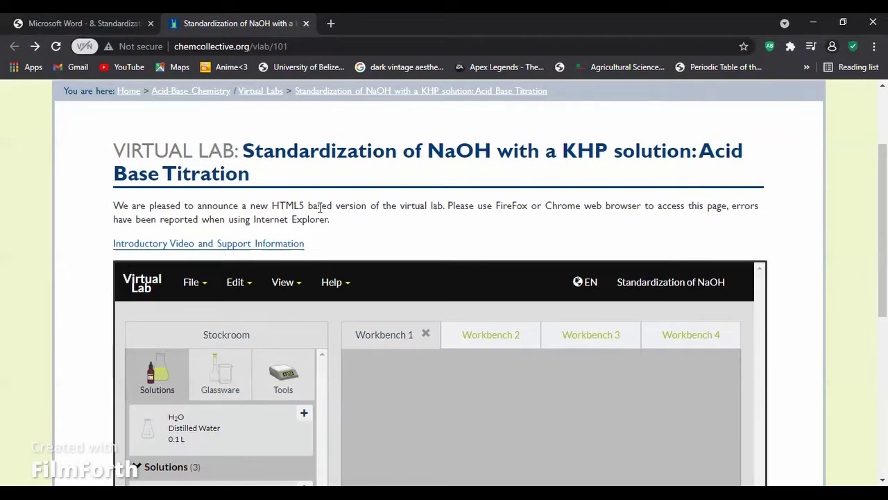
Step: Read the Standardization of NaOH procedure, then dismiss it to reach the empty Workbench 1
{"action": "scroll", "coordinate": [383, 216], "scroll_direction": "down", "scroll_amount": 3}
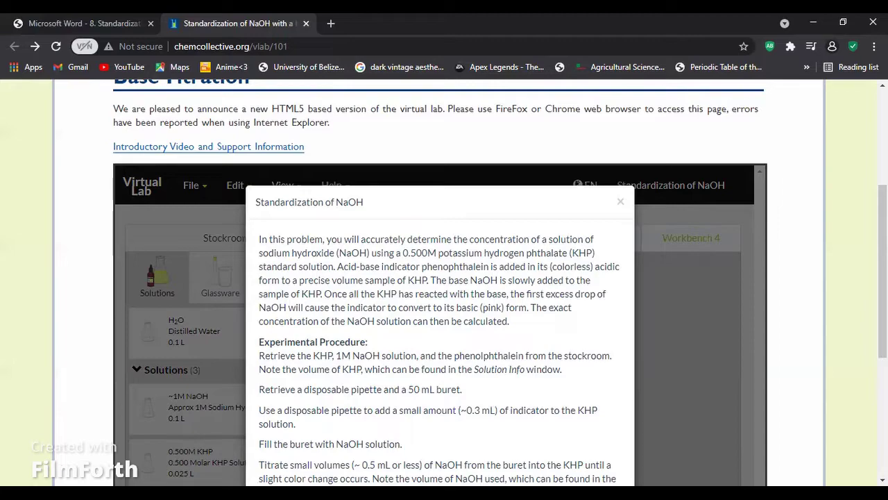
{"action": "left_click", "coordinate": [720, 354]}
Step: Add the ~1M NaOH, 0.500M KHP and phenolphthalein solutions from the stockroom to Workbench 1
{"action": "scroll", "coordinate": [699, 336], "scroll_direction": "down", "scroll_amount": 1}
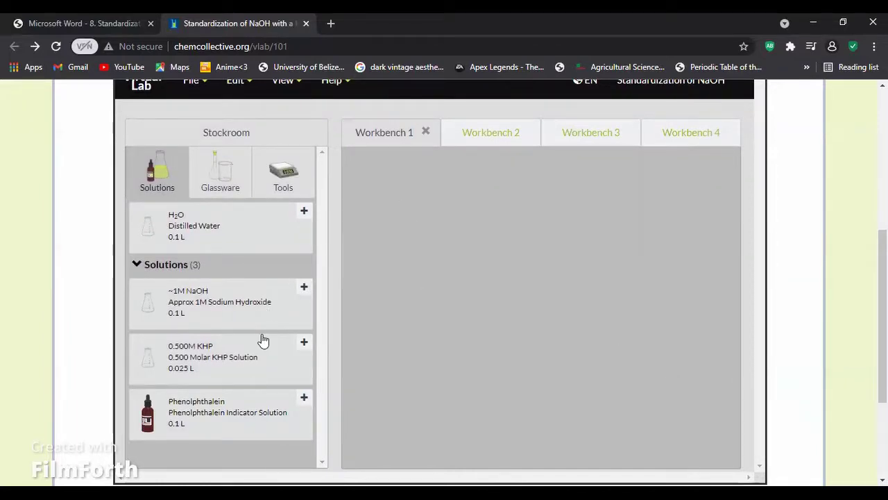
{"action": "left_click", "coordinate": [303, 289]}
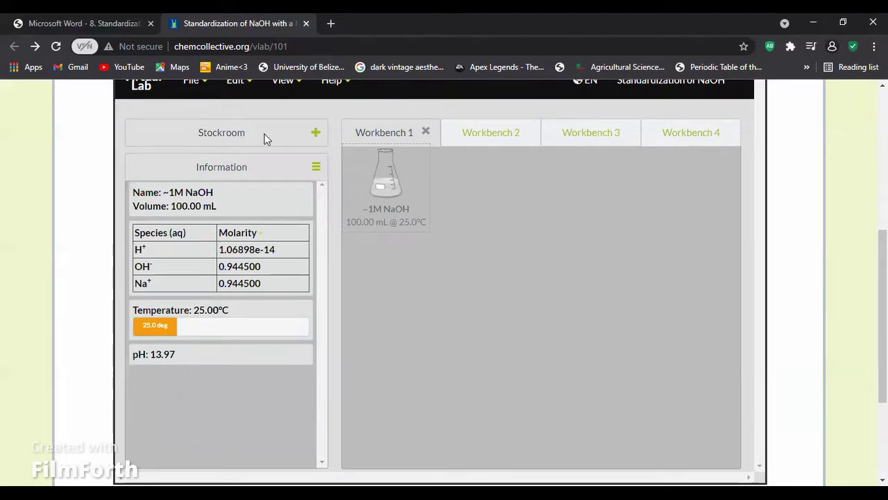
{"action": "left_click", "coordinate": [316, 133]}
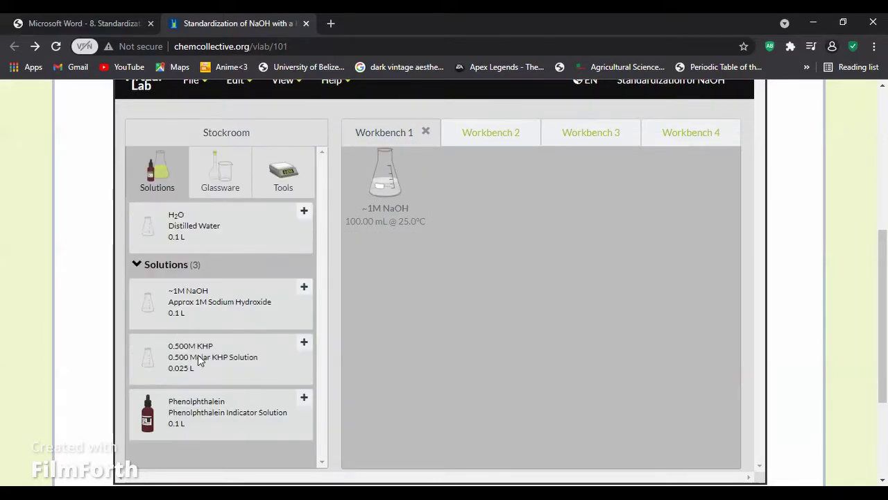
{"action": "left_click", "coordinate": [304, 343]}
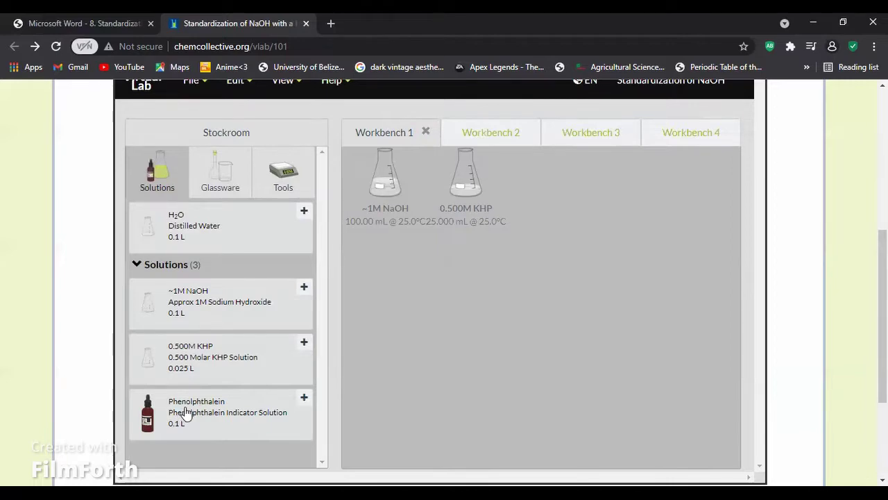
{"action": "left_click", "coordinate": [303, 398]}
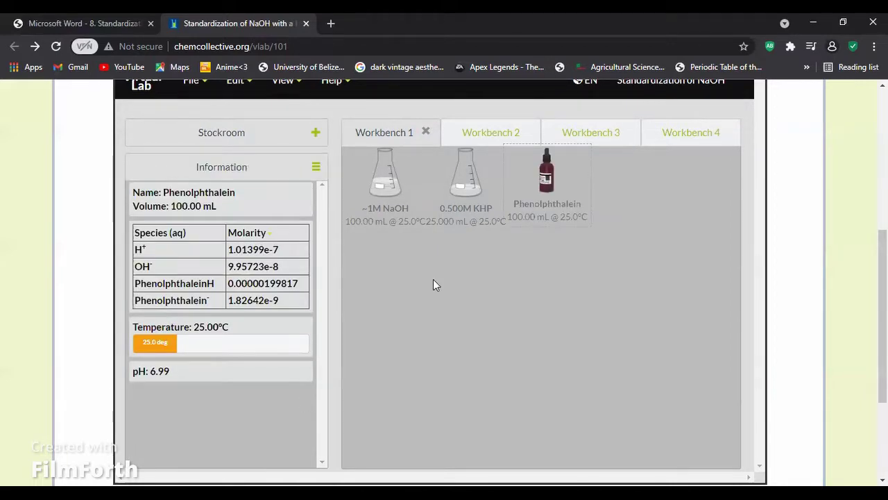
{"action": "left_click", "coordinate": [309, 132]}
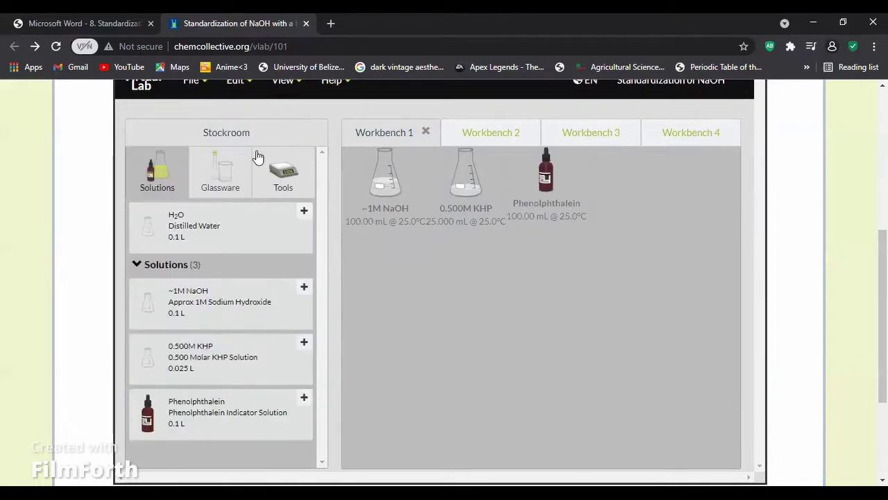
Step: Add a 50 mL burette from the Other glassware category to the workbench
{"action": "left_click", "coordinate": [222, 170]}
{"action": "left_click", "coordinate": [163, 310]}
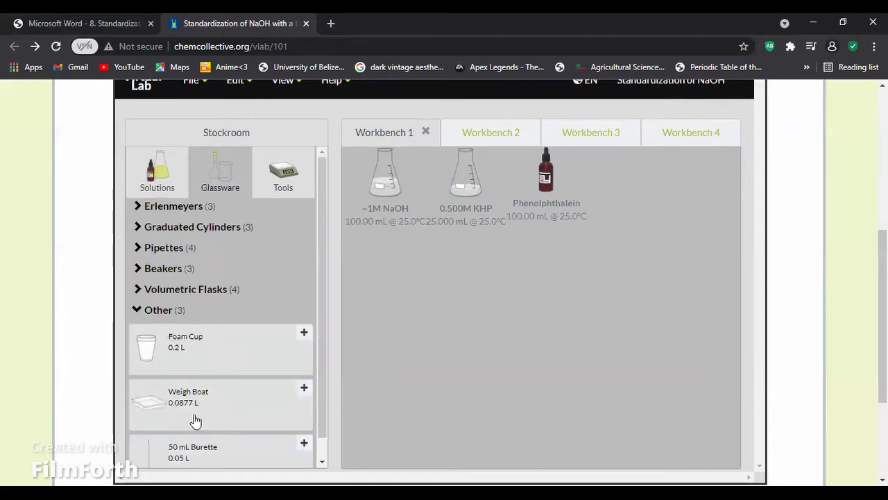
{"action": "scroll", "coordinate": [195, 420], "scroll_direction": "down", "scroll_amount": 1}
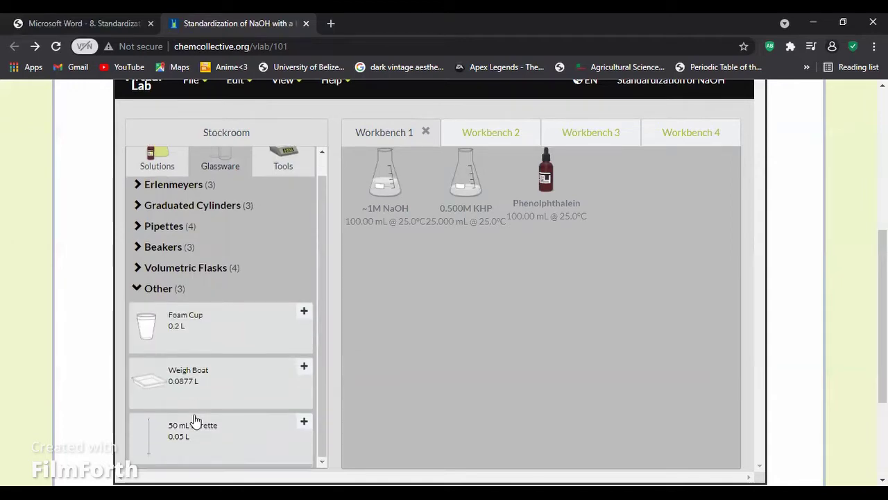
{"action": "left_click", "coordinate": [304, 424]}
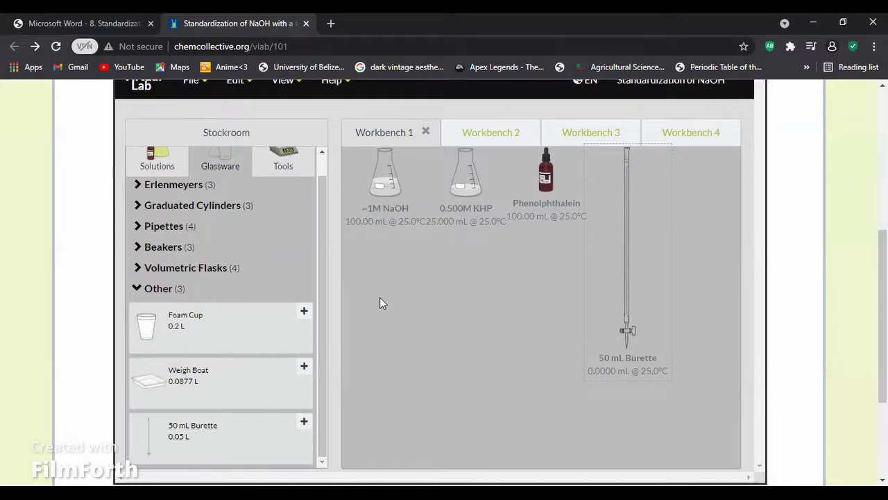
{"action": "scroll", "coordinate": [379, 297], "scroll_direction": "up", "scroll_amount": 1}
{"action": "scroll", "coordinate": [379, 297], "scroll_direction": "down", "scroll_amount": 1}
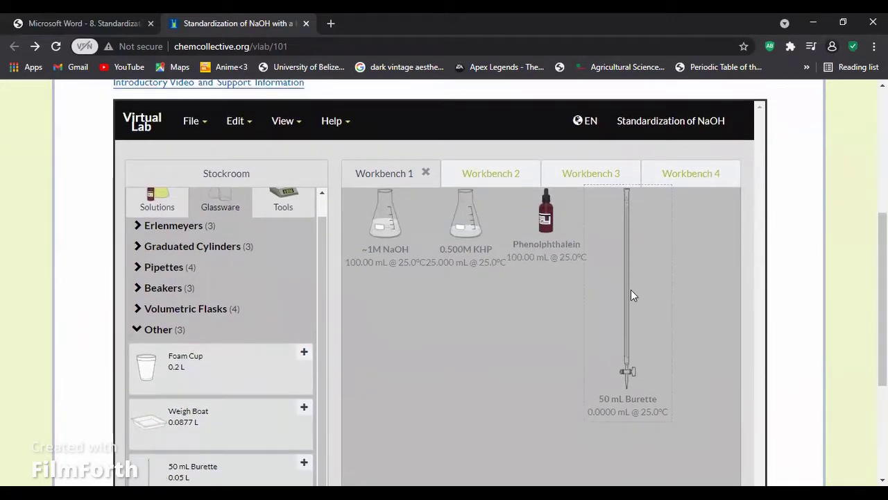
Step: Fill the burette with exactly 52 mL of ~1M NaOH using precise pouring
{"action": "left_click_drag", "start_coordinate": [631, 290], "coordinate": [652, 350]}
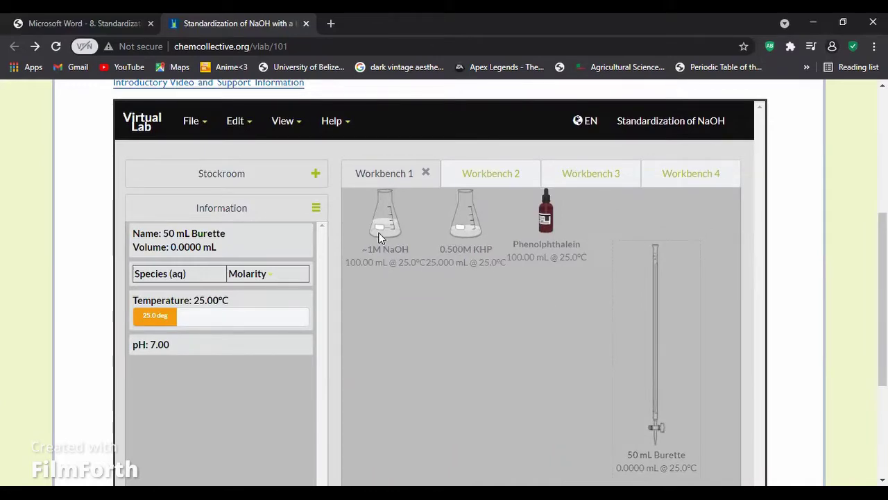
{"action": "left_click_drag", "start_coordinate": [386, 226], "coordinate": [629, 335]}
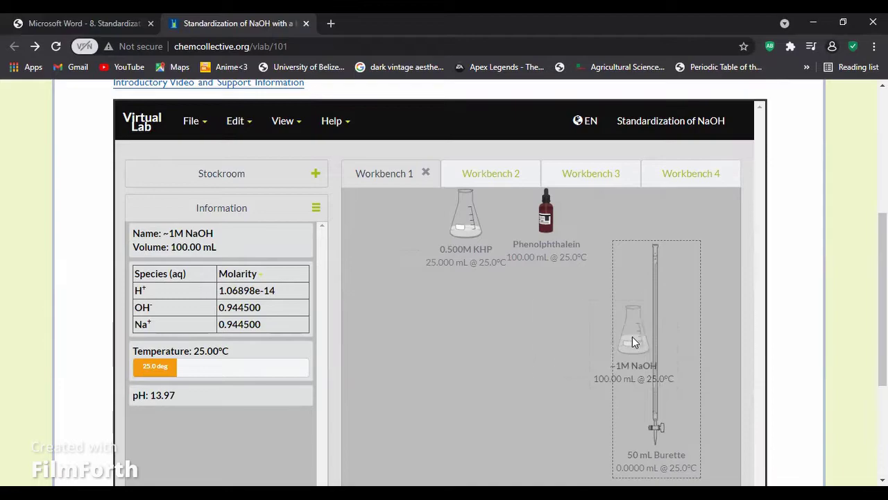
{"action": "scroll", "coordinate": [642, 395], "scroll_direction": "down", "scroll_amount": 3}
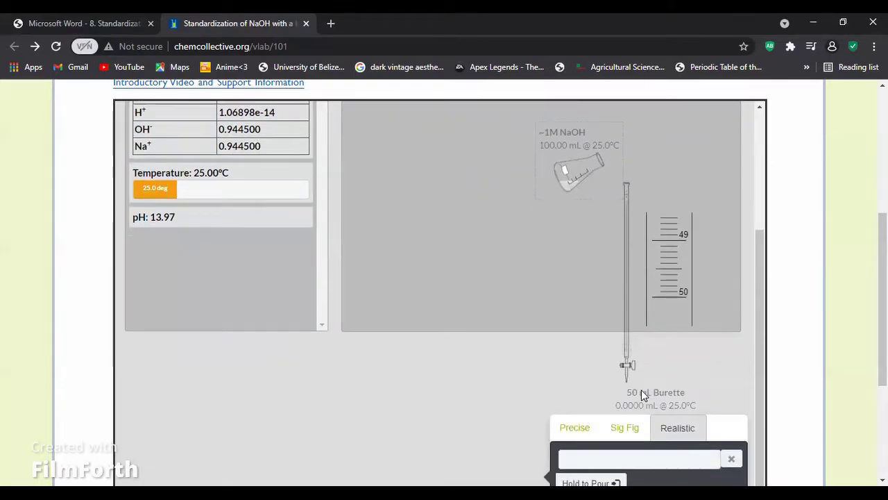
{"action": "left_click", "coordinate": [575, 427]}
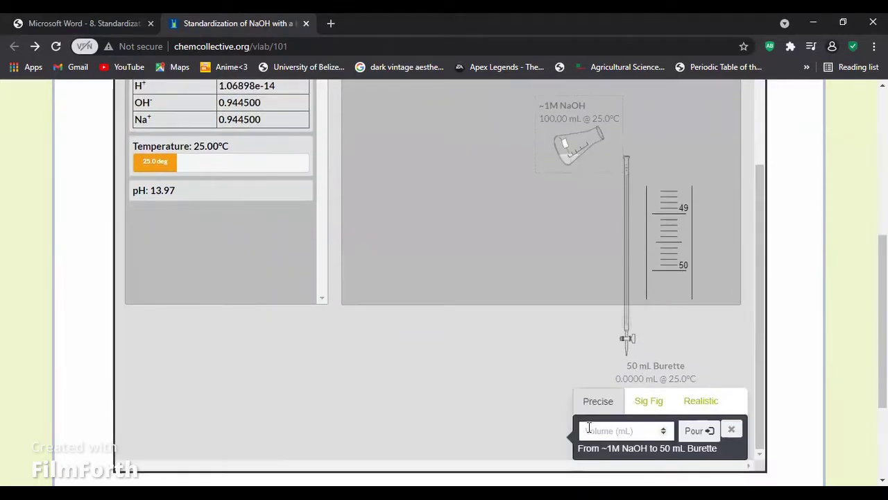
{"action": "type", "text": "52"}
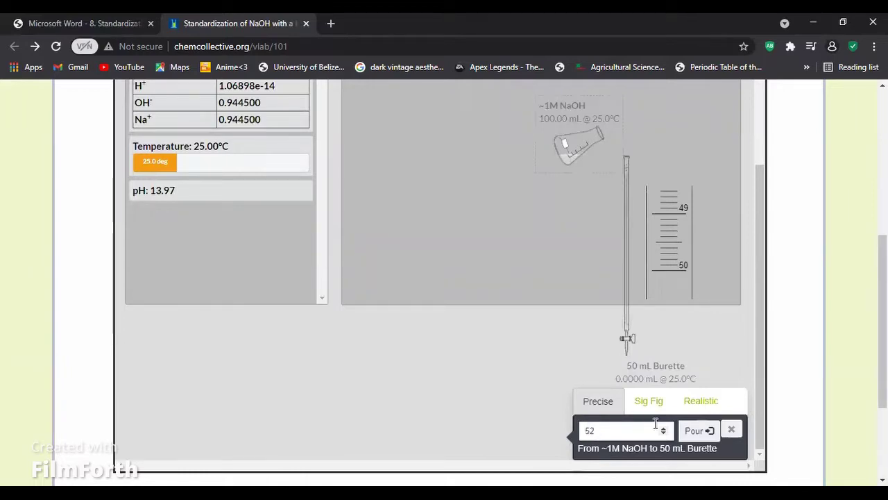
{"action": "left_click", "coordinate": [686, 432]}
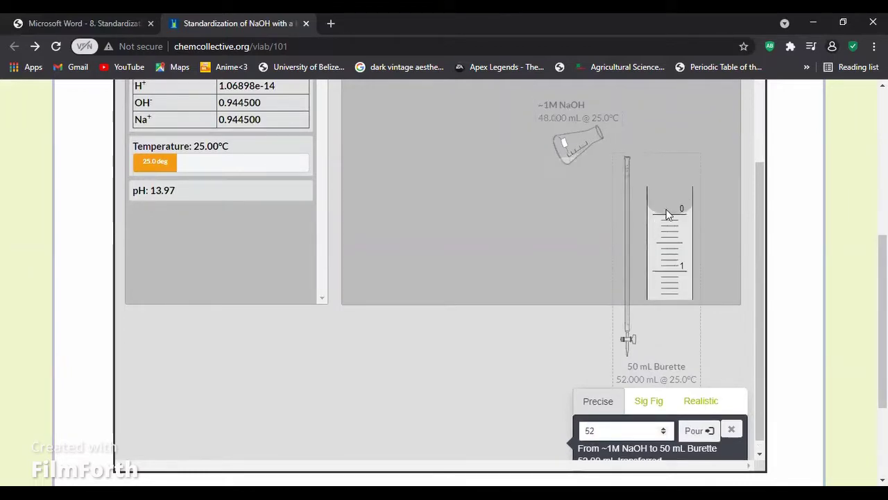
Step: Add 1 mL of phenolphthalein indicator to the 0.500M KHP flask
{"action": "left_click_drag", "start_coordinate": [466, 161], "coordinate": [428, 368]}
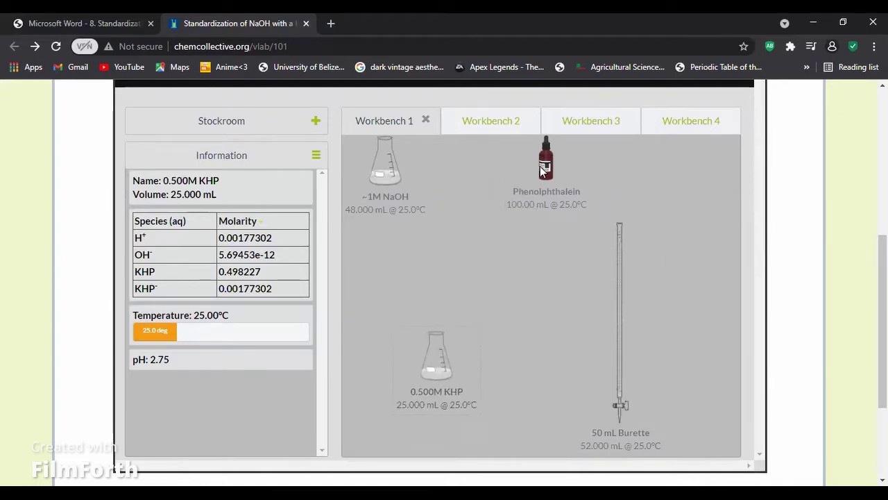
{"action": "left_click_drag", "start_coordinate": [543, 172], "coordinate": [444, 343]}
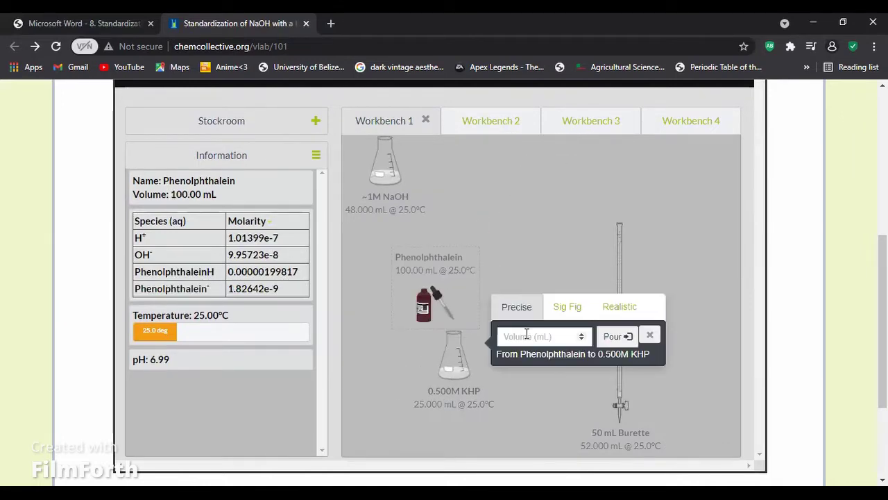
{"action": "type", "text": "1"}
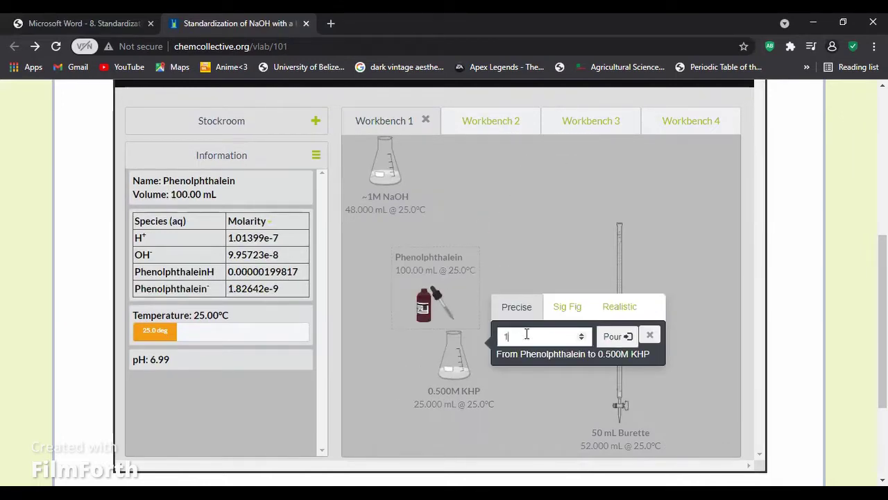
{"action": "left_click", "coordinate": [606, 338]}
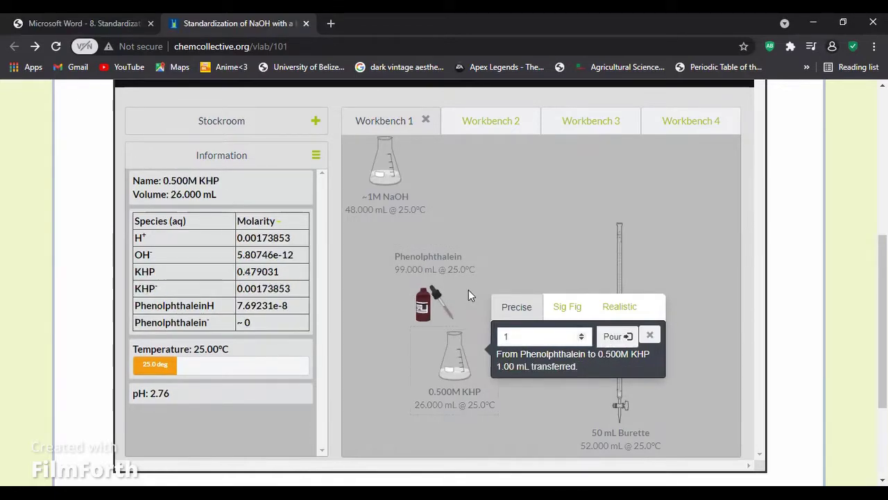
{"action": "left_click", "coordinate": [653, 334]}
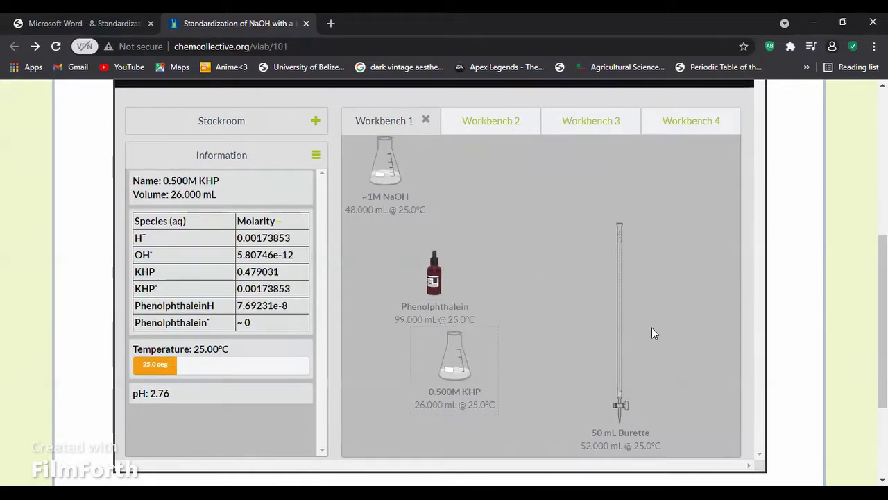
Step: Position the NaOH-filled burette directly over the KHP flask
{"action": "left_click_drag", "start_coordinate": [462, 348], "coordinate": [535, 392]}
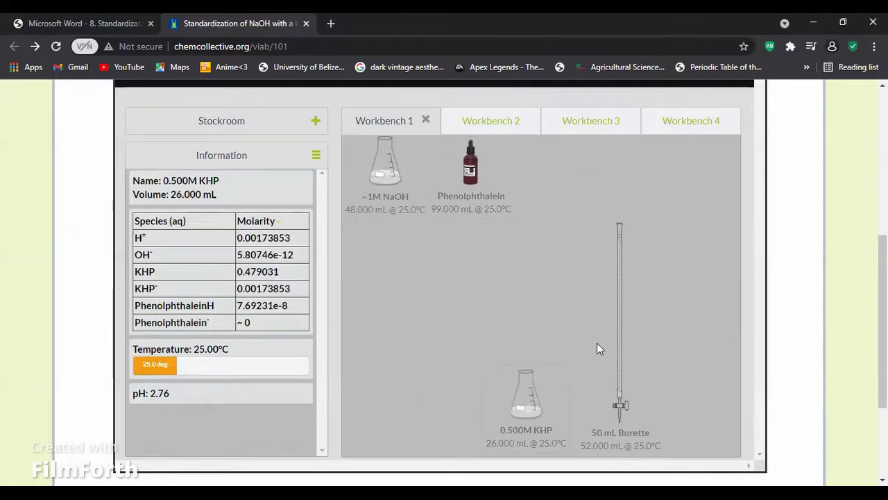
{"action": "left_click_drag", "start_coordinate": [615, 343], "coordinate": [530, 337]}
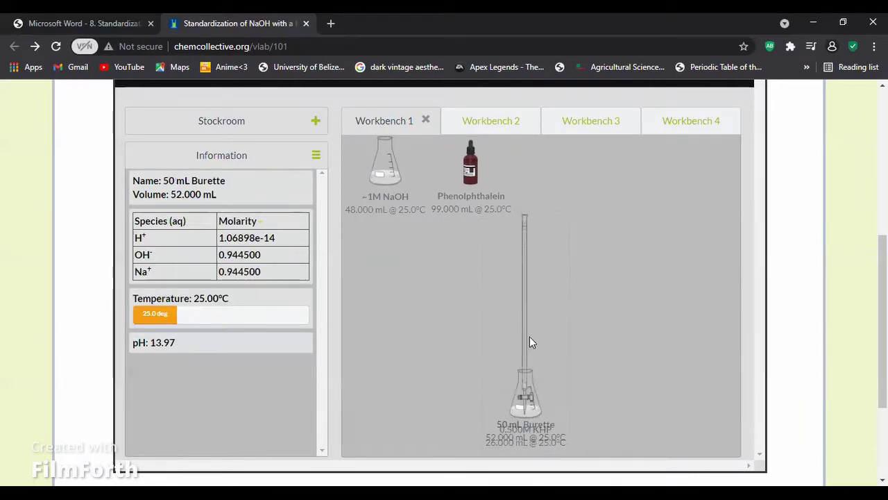
{"action": "left_click_drag", "start_coordinate": [525, 297], "coordinate": [526, 298]}
Step: Titrate the KHP flask with NaOH in 0.05 mL realistic pours until pH reaches about 7.4
{"action": "left_click", "coordinate": [691, 345]}
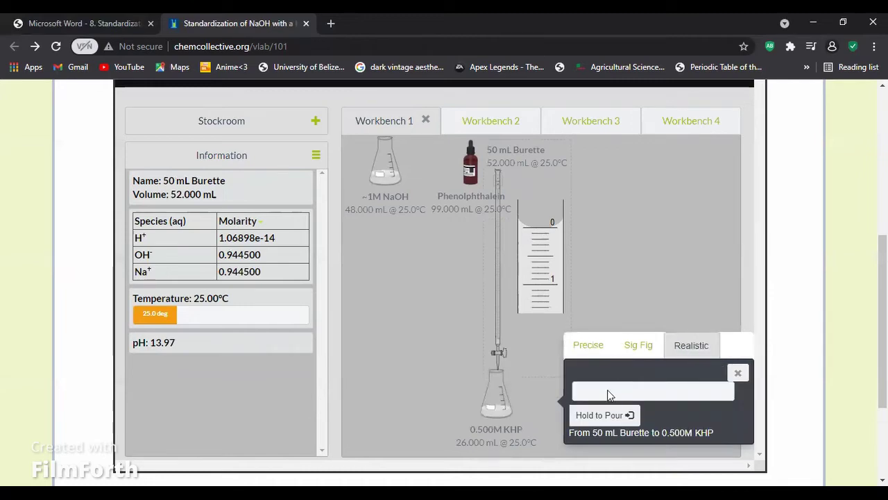
{"action": "left_click", "coordinate": [586, 417]}
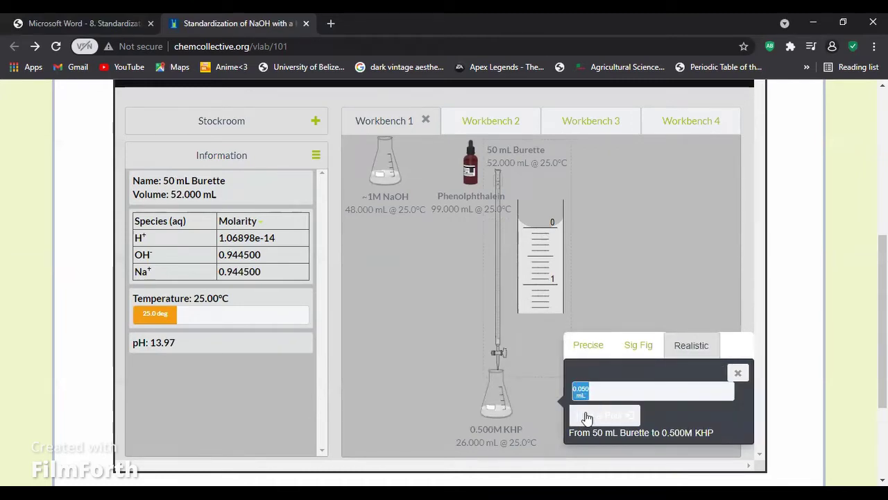
{"action": "left_click", "coordinate": [587, 417]}
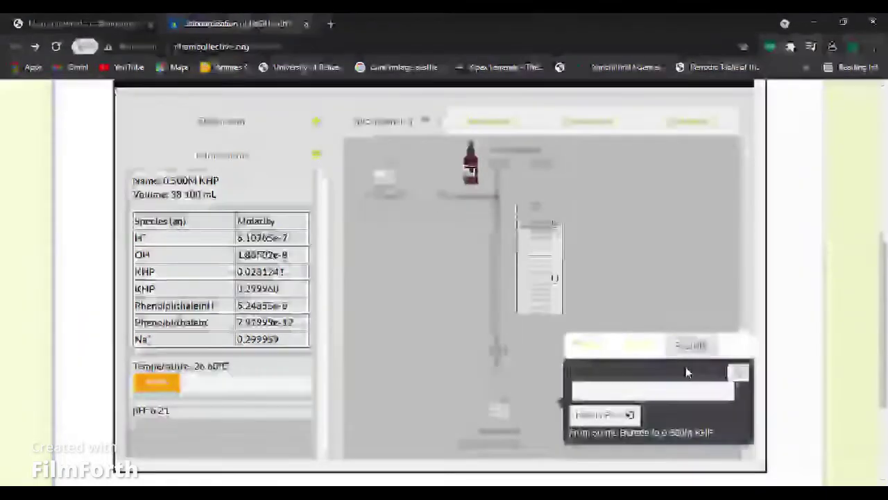
{"action": "left_click", "coordinate": [614, 416]}
{"action": "left_click", "coordinate": [615, 416]}
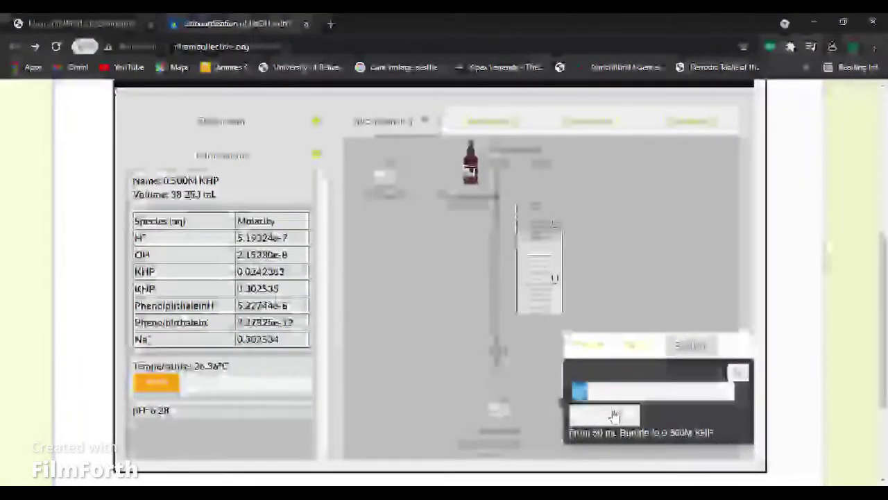
{"action": "left_click", "coordinate": [615, 416]}
{"action": "left_click", "coordinate": [615, 416]}
{"action": "left_click", "coordinate": [615, 415]}
{"action": "left_click", "coordinate": [615, 416]}
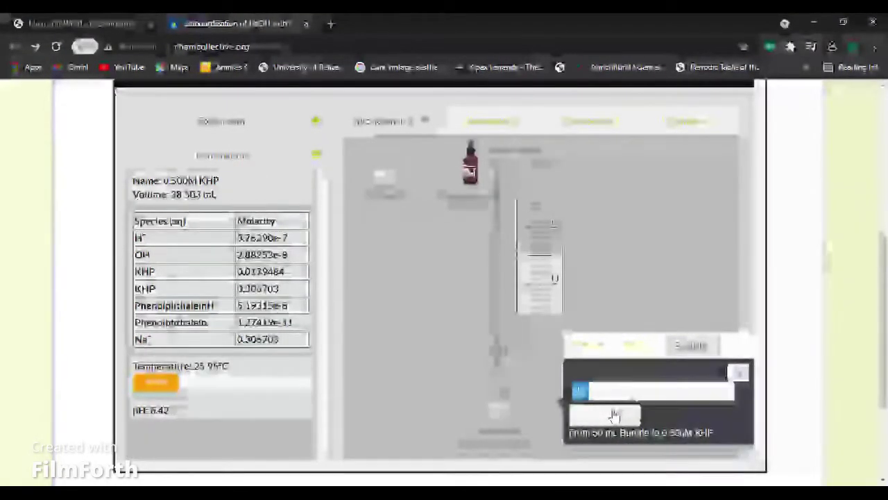
{"action": "left_click", "coordinate": [615, 416]}
{"action": "left_click", "coordinate": [615, 415]}
{"action": "left_click", "coordinate": [615, 416]}
{"action": "left_click", "coordinate": [615, 416]}
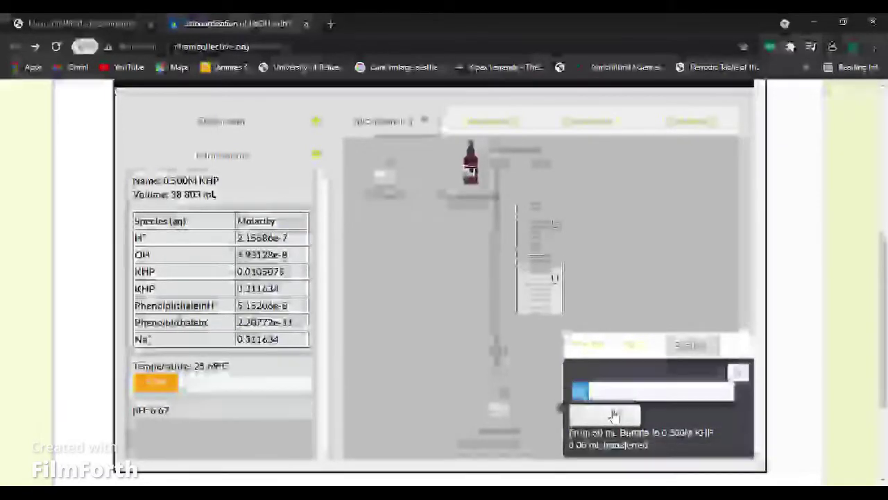
{"action": "left_click", "coordinate": [615, 416]}
{"action": "left_click", "coordinate": [614, 416]}
{"action": "left_click", "coordinate": [615, 415]}
{"action": "left_click", "coordinate": [615, 416]}
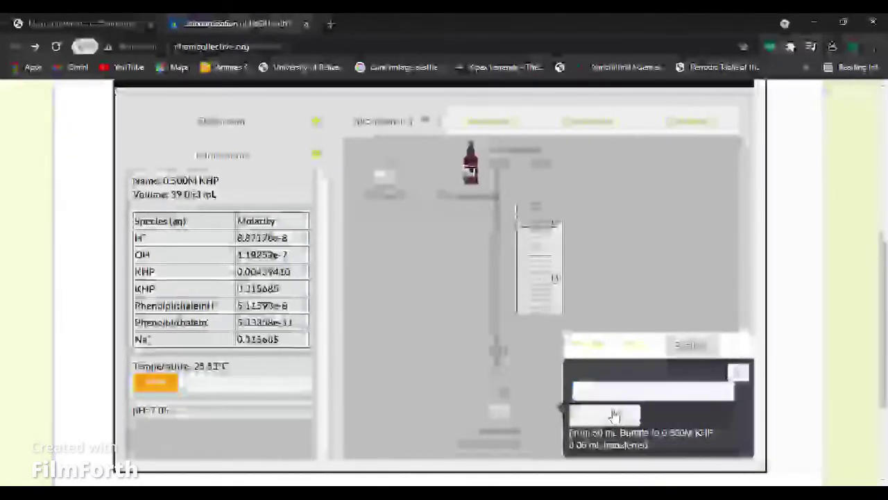
{"action": "left_click", "coordinate": [615, 416]}
{"action": "left_click", "coordinate": [615, 416]}
{"action": "left_click", "coordinate": [615, 416]}
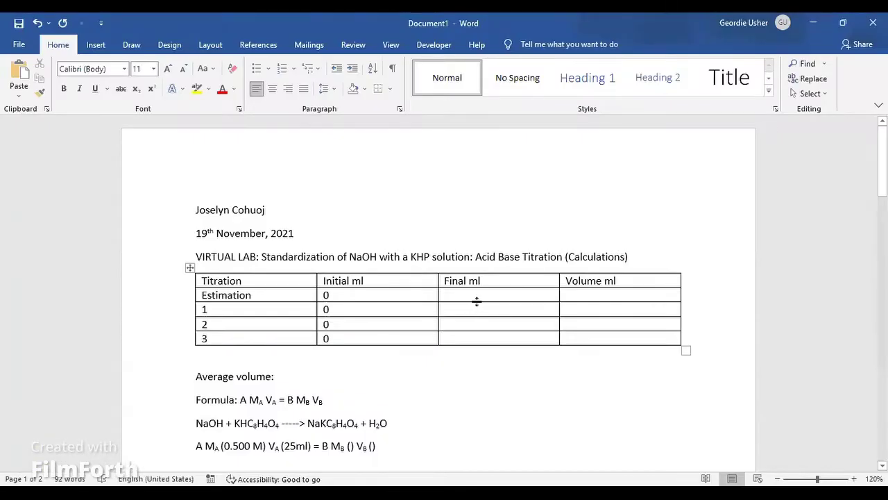
Step: Log 13.1 mL in the Estimation row's Final ml and Volume ml cells of the Word table
{"action": "left_click", "coordinate": [466, 295]}
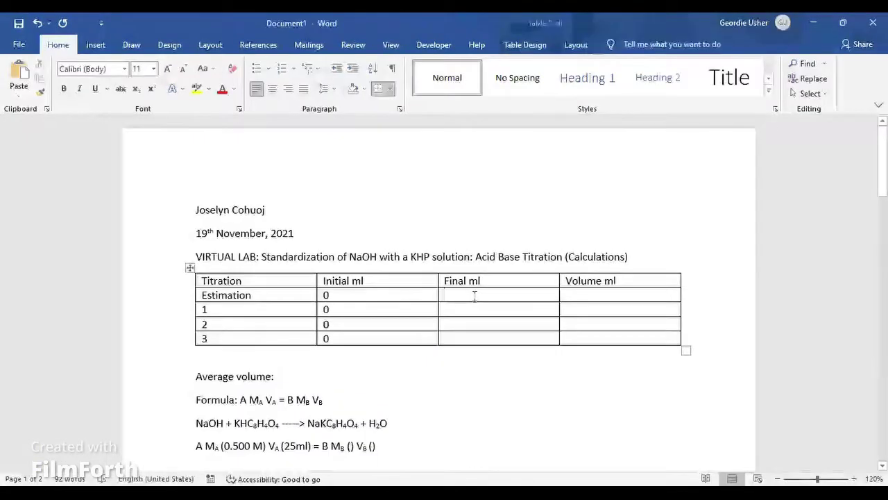
{"action": "type", "text": "13.1"}
{"action": "key", "text": "Tab"}
{"action": "type", "text": "13.1"}
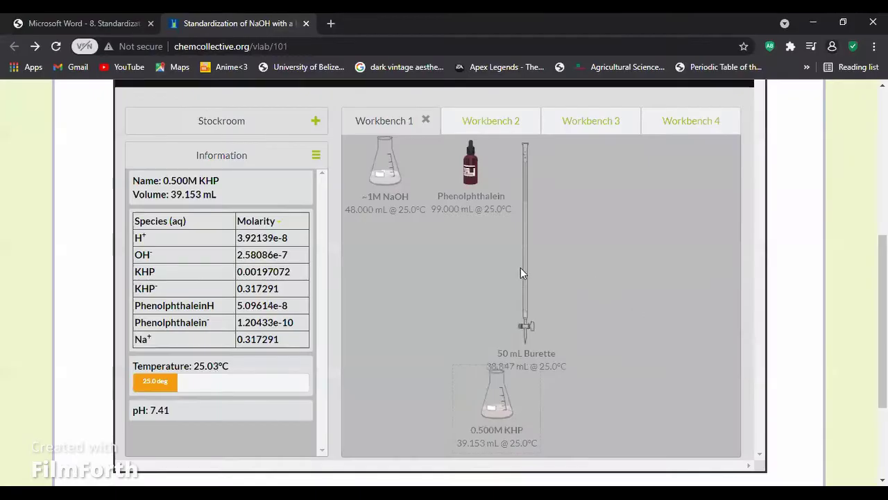
{"action": "left_click", "coordinate": [528, 277]}
Step: Record the Workbench 2 titration as 13.2 mL in row 1's Final and Volume ml cells
{"action": "left_click_drag", "start_coordinate": [528, 277], "coordinate": [631, 306]}
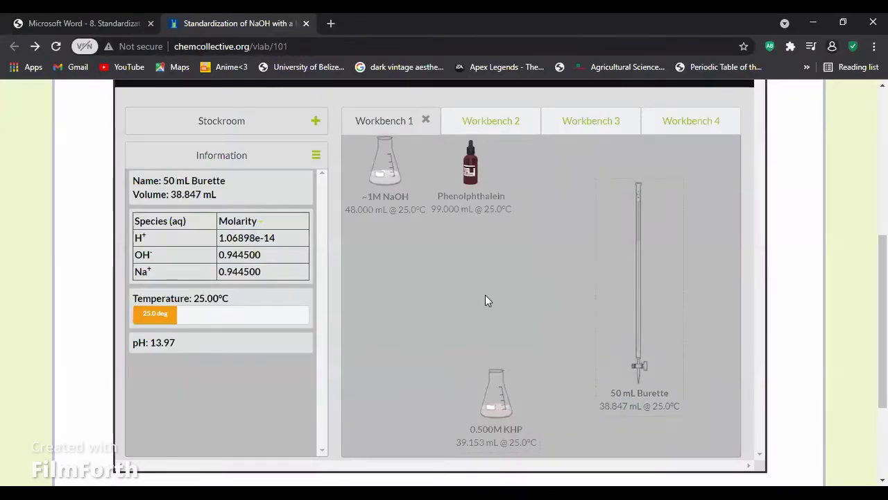
{"action": "left_click", "coordinate": [512, 123]}
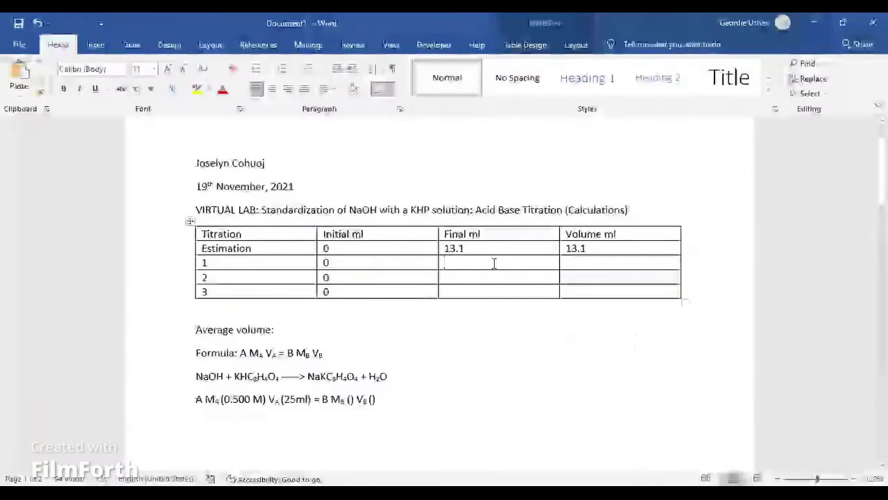
{"action": "type", "text": "13.2"}
{"action": "key", "text": "Tab"}
{"action": "type", "text": "13.2"}
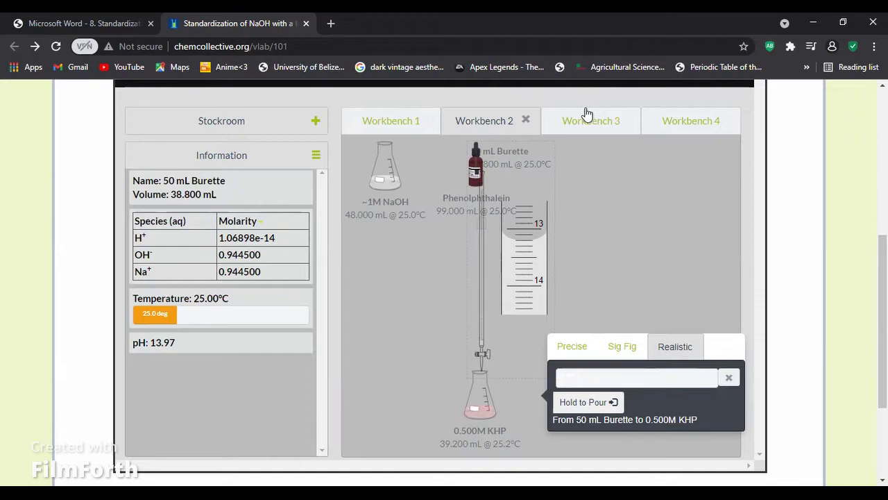
Step: On Workbench 3, fill the burette with NaOH and pour it into the KHP flask
{"action": "left_click", "coordinate": [587, 114]}
{"action": "left_click_drag", "start_coordinate": [402, 177], "coordinate": [637, 301]}
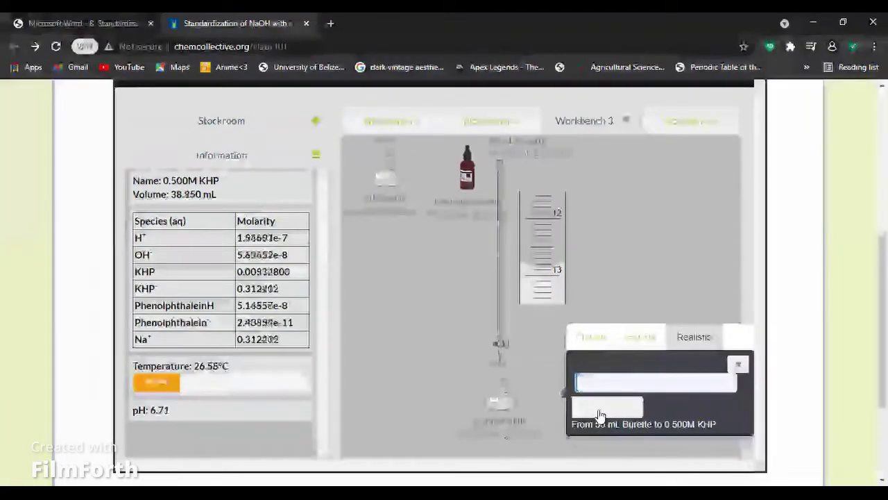
{"action": "left_click_drag", "start_coordinate": [601, 415], "coordinate": [601, 415]}
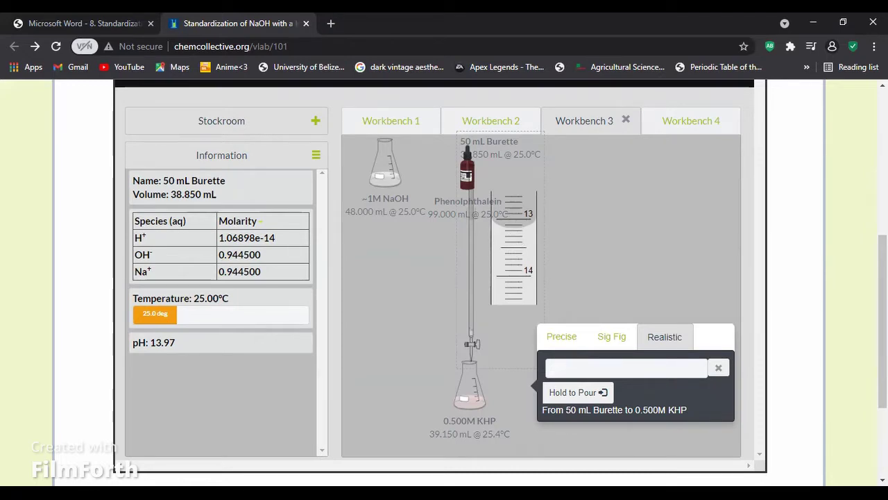
Step: Log 13.1 mL in row 2's Final ml and Volume ml cells
{"action": "key", "text": "alt+Tab"}
{"action": "type", "text": "13.1"}
{"action": "key", "text": "Tab"}
{"action": "type", "text": "13.1"}
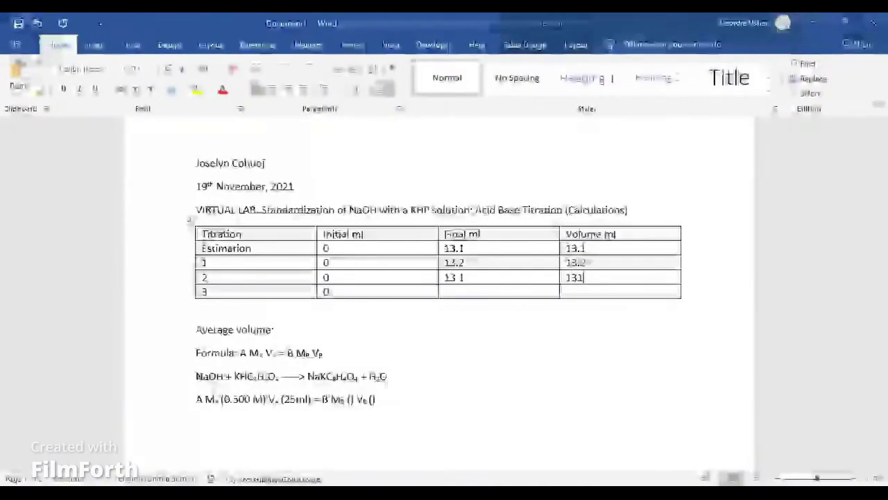
Step: Add two more 0.05 mL drops to reach about pH 7.4, then enter row 3's Final ml as 13.1
{"action": "left_click", "coordinate": [446, 292]}
{"action": "key", "text": "alt+Tab"}
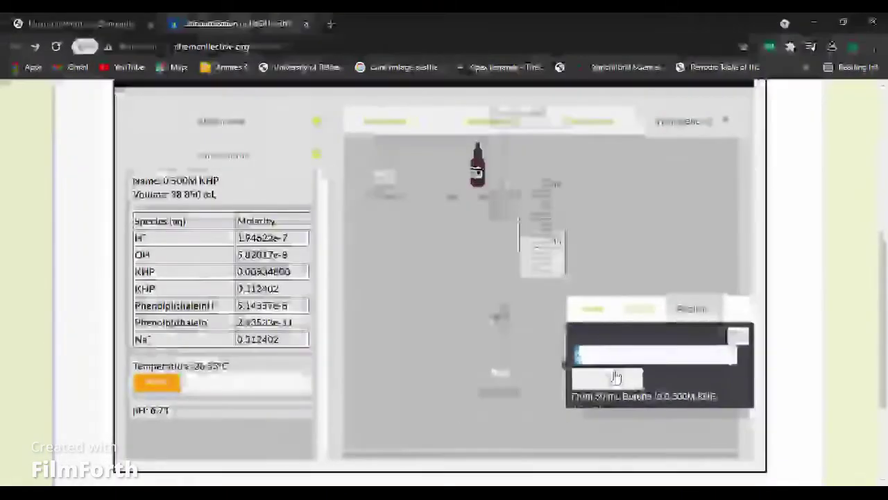
{"action": "left_click", "coordinate": [615, 376]}
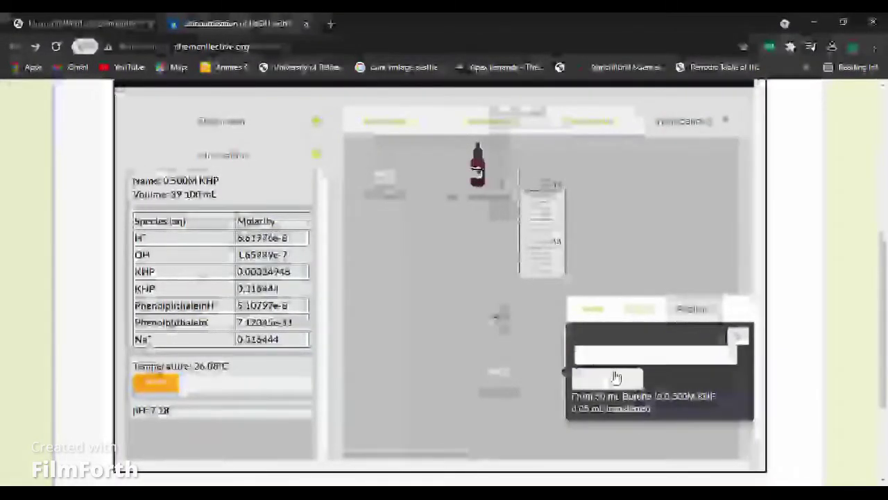
{"action": "left_click", "coordinate": [616, 377]}
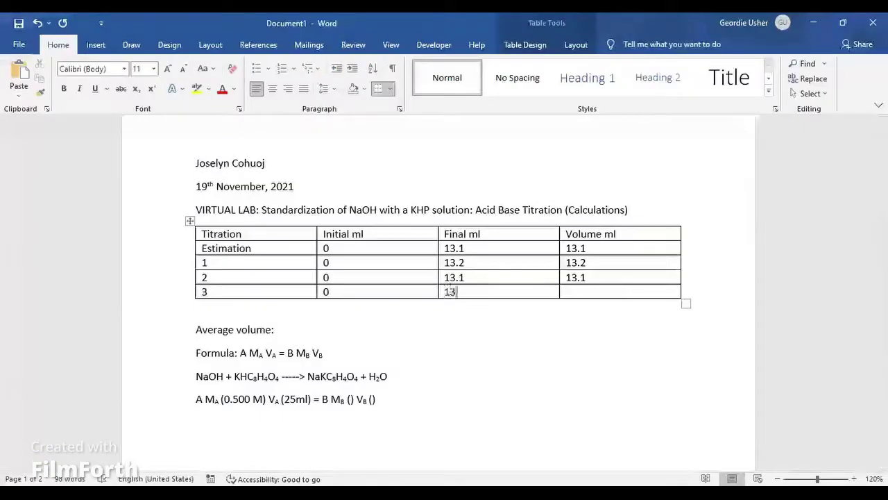
{"action": "type", "text": ".1"}
{"action": "key", "text": "Tab"}
Step: Enter 13.1 in row 3's Volume ml cell and write 13.13 after 'Average volume:'
{"action": "type", "text": "13.1"}
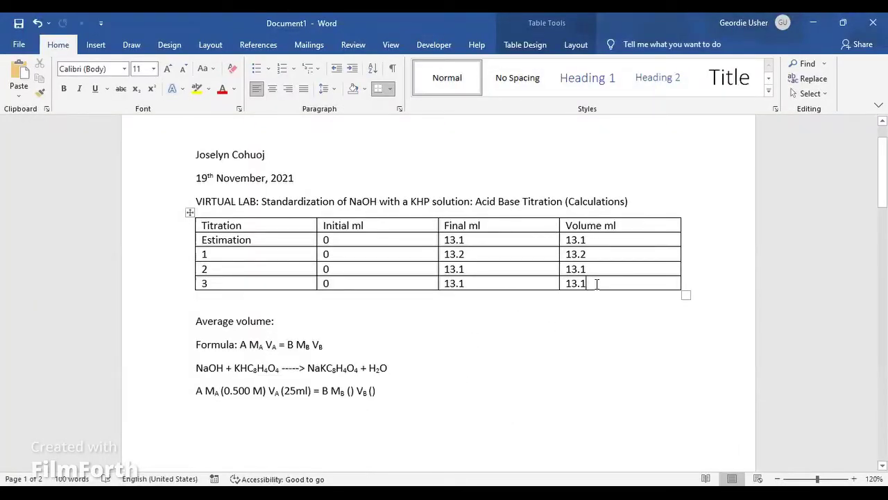
{"action": "left_click_drag", "start_coordinate": [597, 284], "coordinate": [583, 255]}
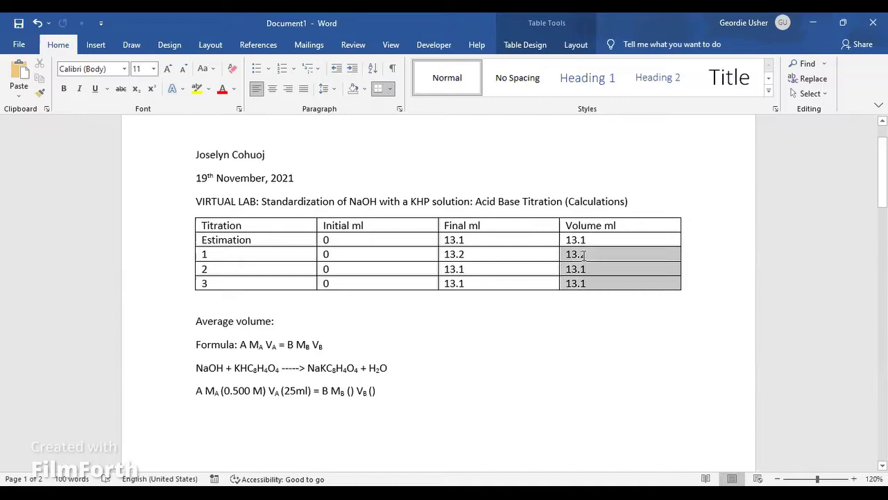
{"action": "left_click", "coordinate": [325, 324]}
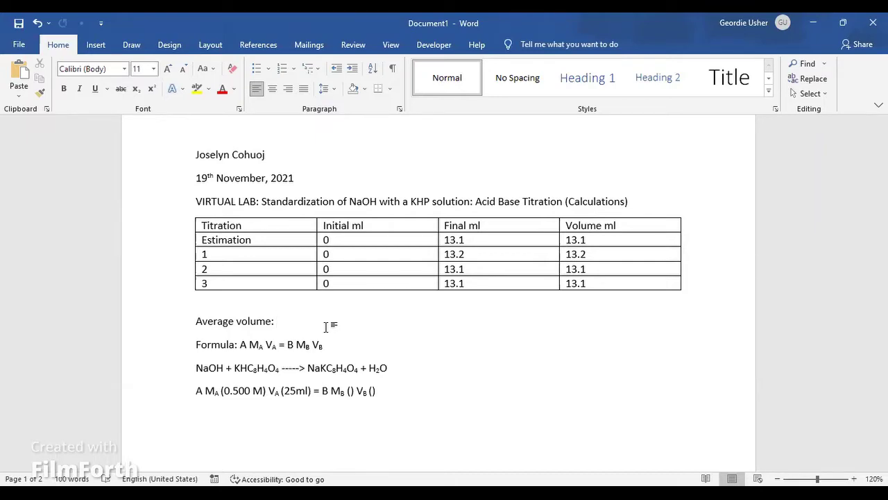
{"action": "type", "text": "13.13"}
{"action": "scroll", "coordinate": [325, 326], "scroll_direction": "down", "scroll_amount": 1}
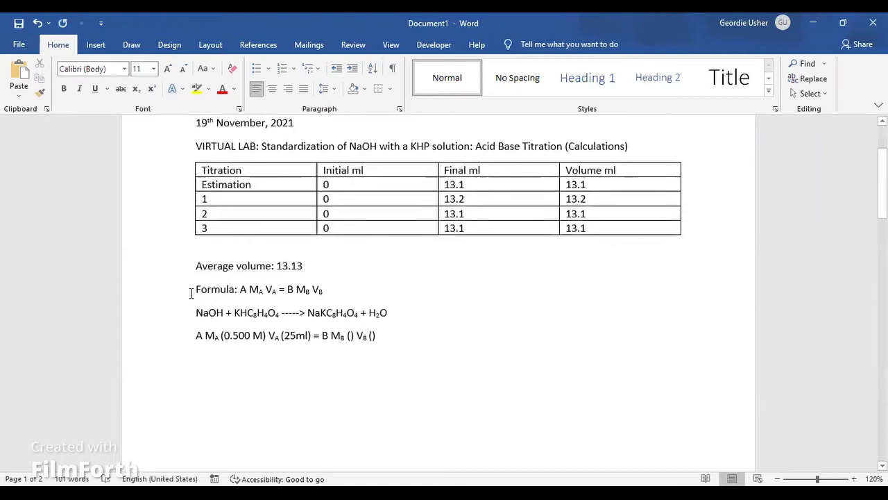
{"action": "triple_click", "coordinate": [325, 289]}
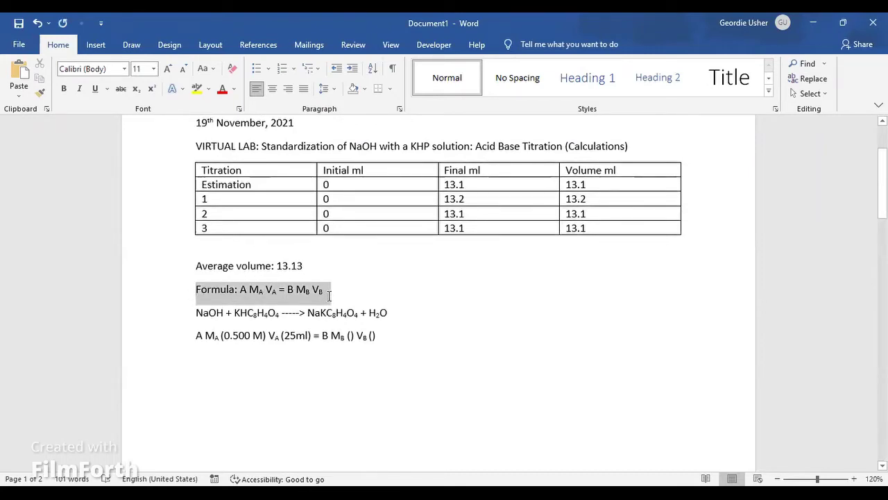
{"action": "key", "text": "End"}
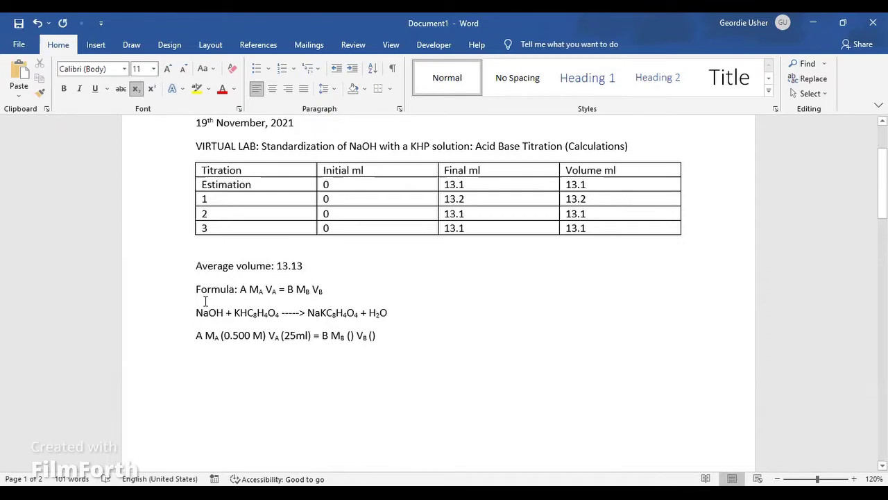
{"action": "scroll", "coordinate": [333, 367], "scroll_direction": "down", "scroll_amount": 3}
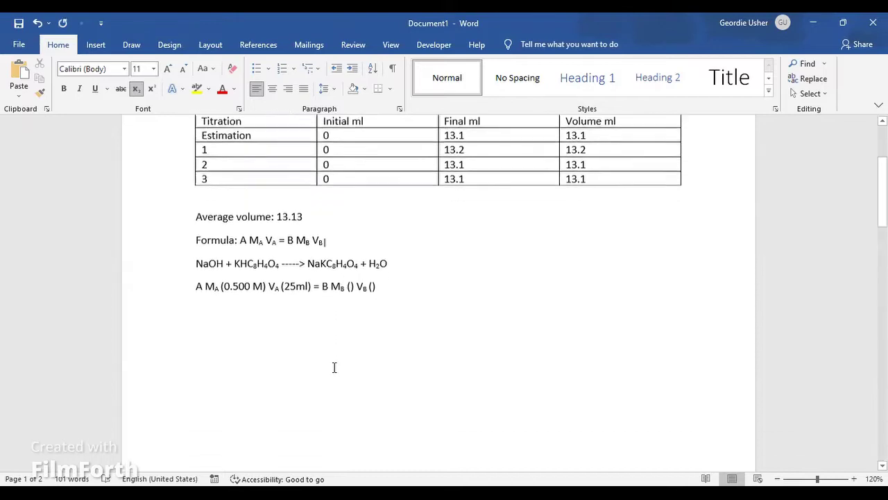
{"action": "left_click", "coordinate": [190, 245]}
{"action": "scroll", "coordinate": [190, 245], "scroll_direction": "up", "scroll_amount": 3}
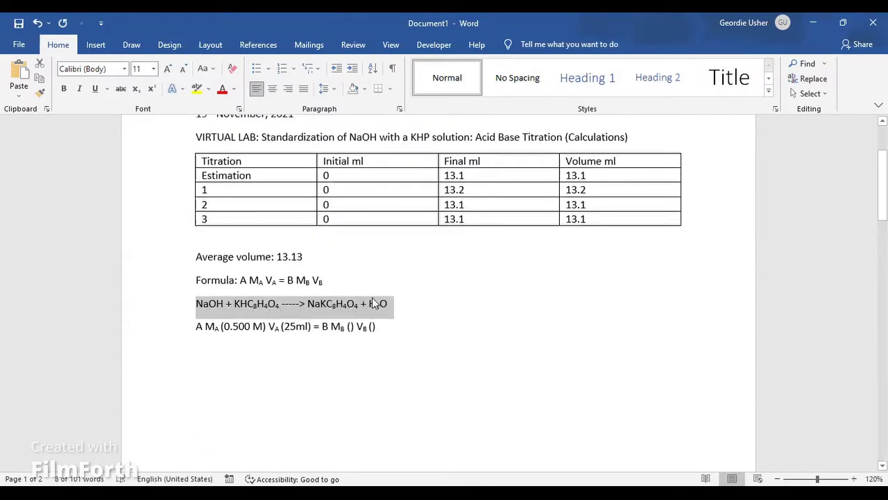
{"action": "left_click", "coordinate": [383, 326]}
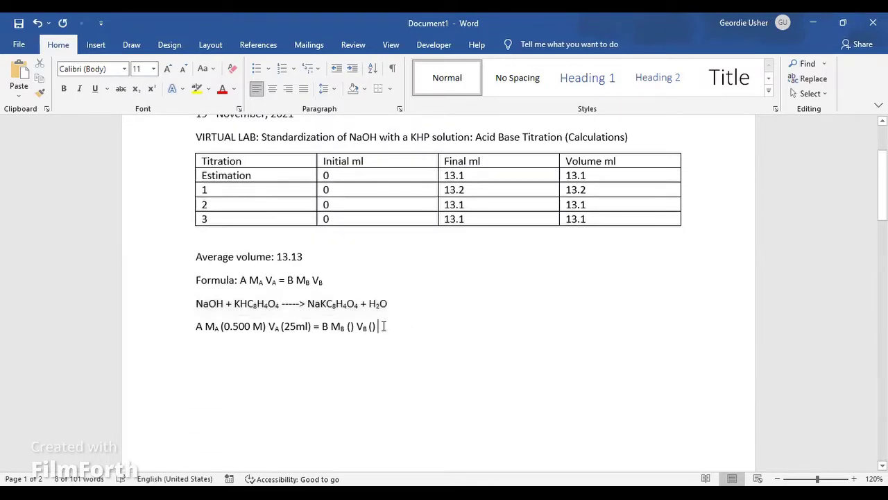
{"action": "scroll", "coordinate": [294, 359], "scroll_direction": "down", "scroll_amount": 1}
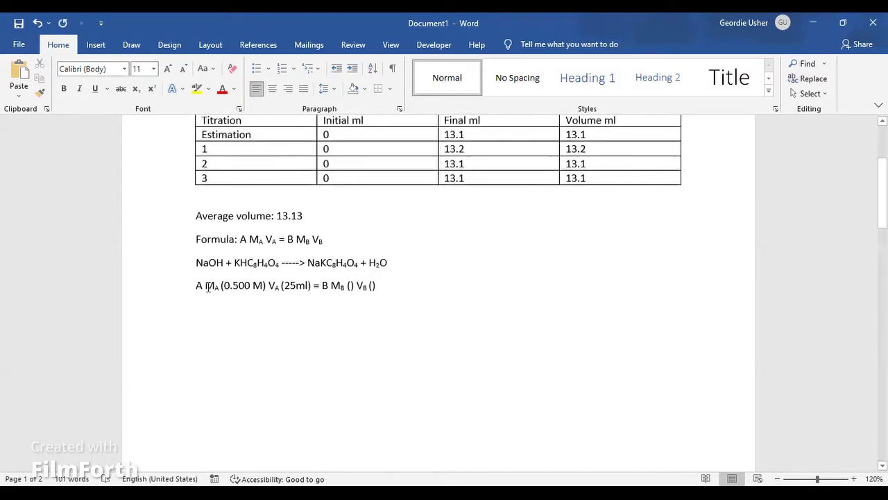
{"action": "scroll", "coordinate": [199, 323], "scroll_direction": "up", "scroll_amount": 1}
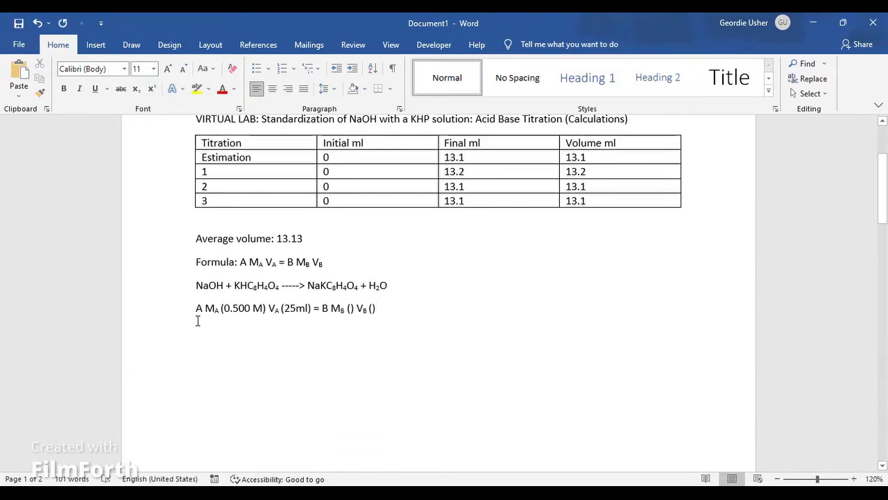
{"action": "left_click", "coordinate": [351, 308]}
Step: Fill the formula brackets as MB (?) and VB (13.13)
{"action": "type", "text": "?"}
{"action": "left_click", "coordinate": [378, 308]}
{"action": "type", "text": "13.13"}
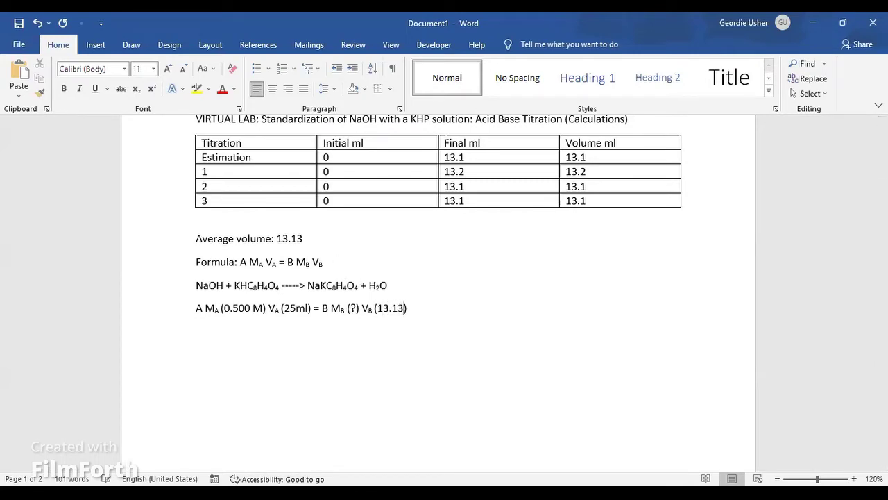
Step: Add a new line reading 0.500* 25= 12.5 mole of KHP
{"action": "key", "text": "Return"}
{"action": "type", "text": "00*"}
{"action": "type", "text": "25= 12"}
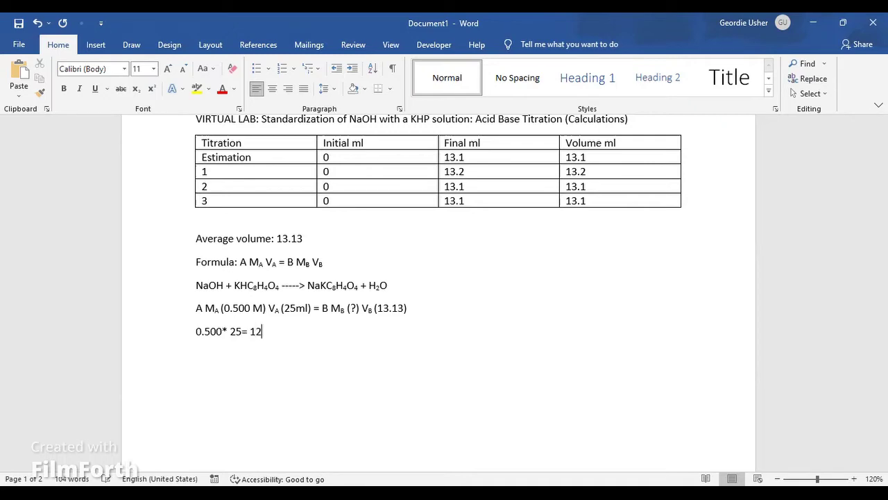
{"action": "type", "text": ".5 mole of KHP"}
Step: Add a line '12.5 mole of NaOH' based on the 1:1 NaOH to KHC8H4O4 ratio
{"action": "key", "text": "Return"}
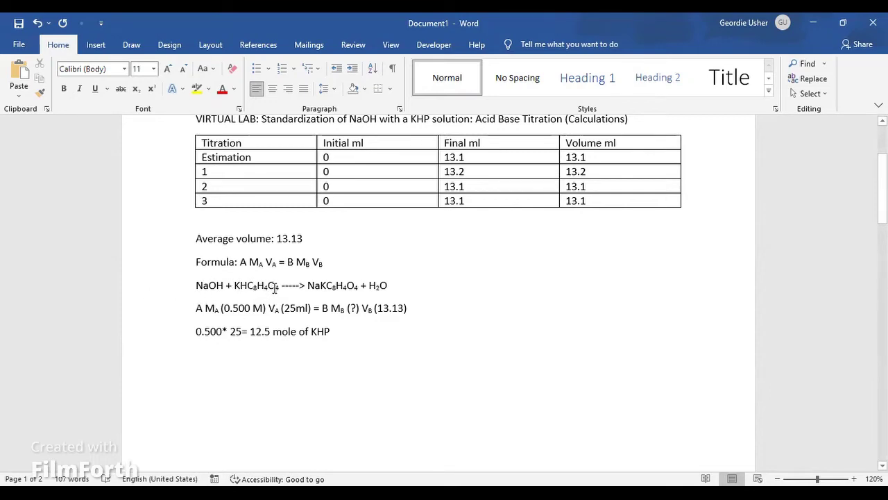
{"action": "left_click_drag", "start_coordinate": [280, 285], "coordinate": [201, 288]}
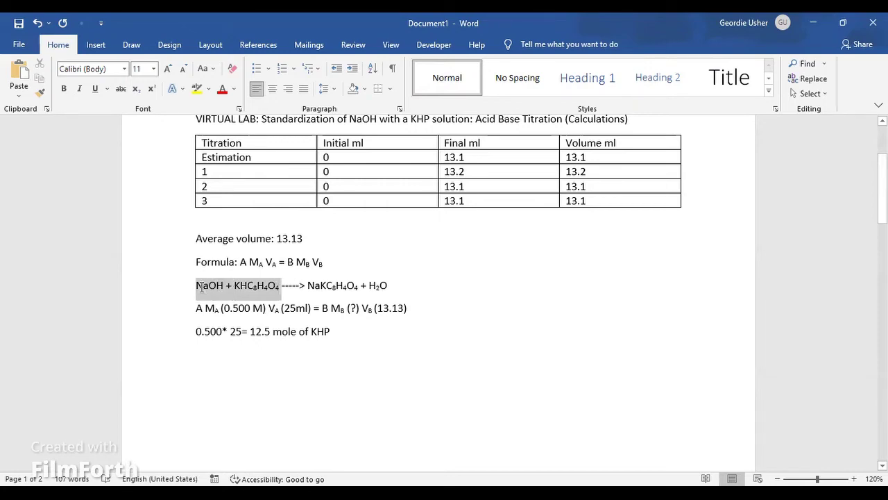
{"action": "left_click_drag", "start_coordinate": [202, 288], "coordinate": [216, 286]}
{"action": "key", "text": "ctrl+End"}
{"action": "type", "text": "12"}
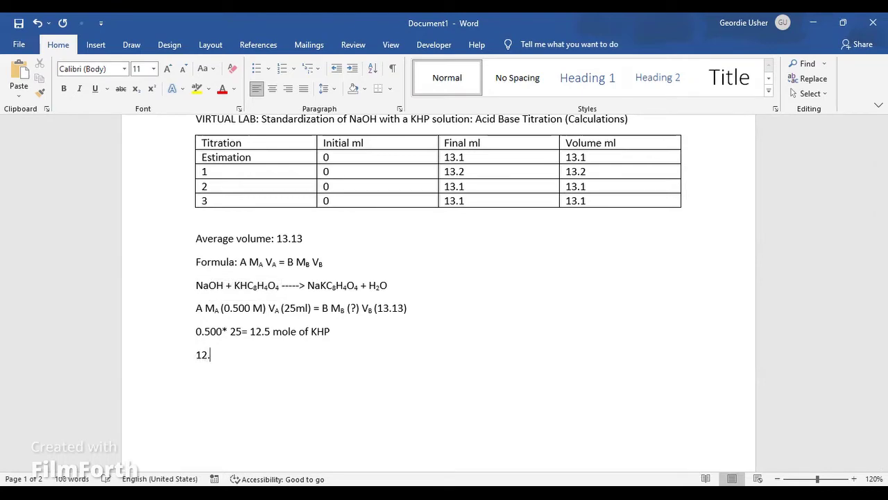
{"action": "type", "text": ".5 mole of NaOH"}
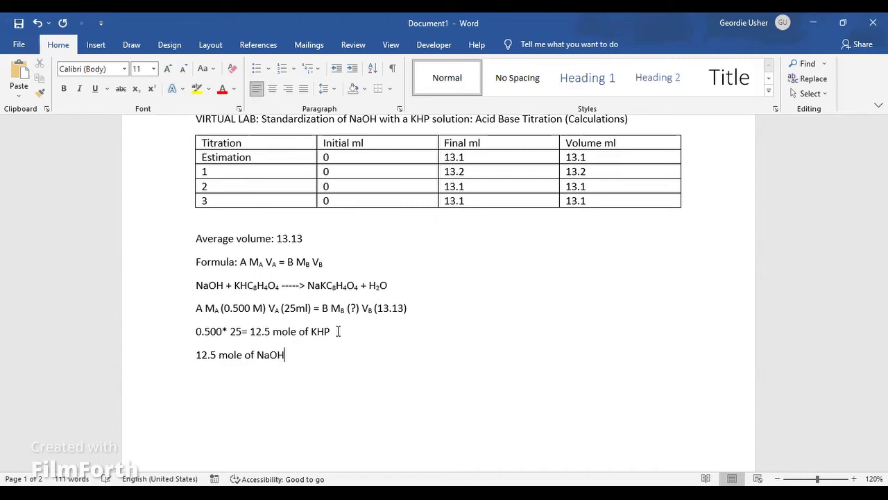
{"action": "key", "text": "Return"}
Step: Begin the molarity calculation line with '12.5/' to solve for the unknown MB
{"action": "scroll", "coordinate": [388, 290], "scroll_direction": "down", "scroll_amount": 2}
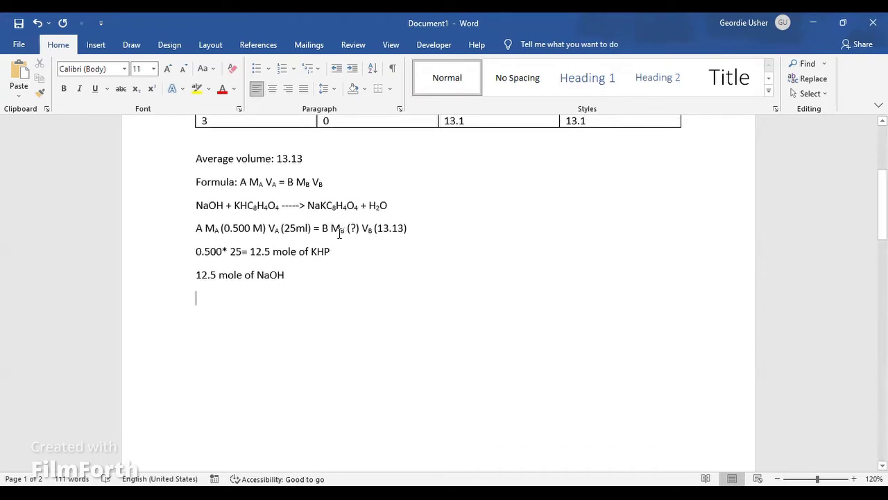
{"action": "left_click_drag", "start_coordinate": [330, 228], "coordinate": [355, 228]}
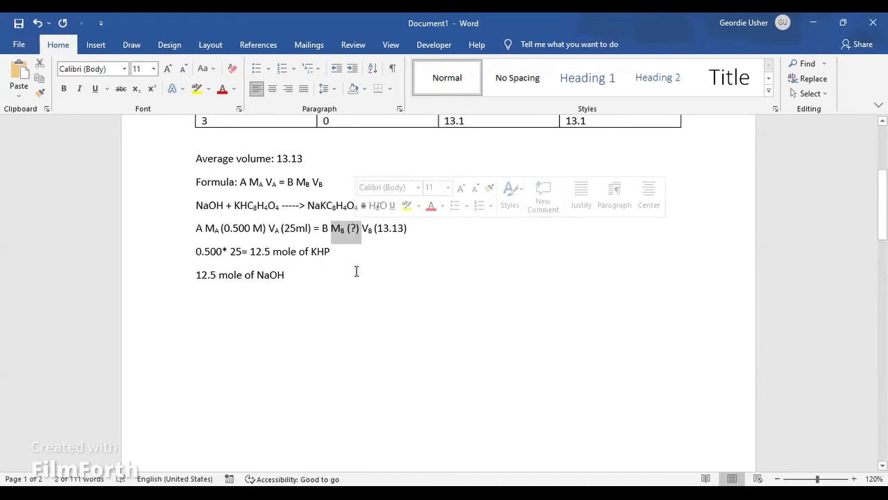
{"action": "left_click", "coordinate": [194, 296]}
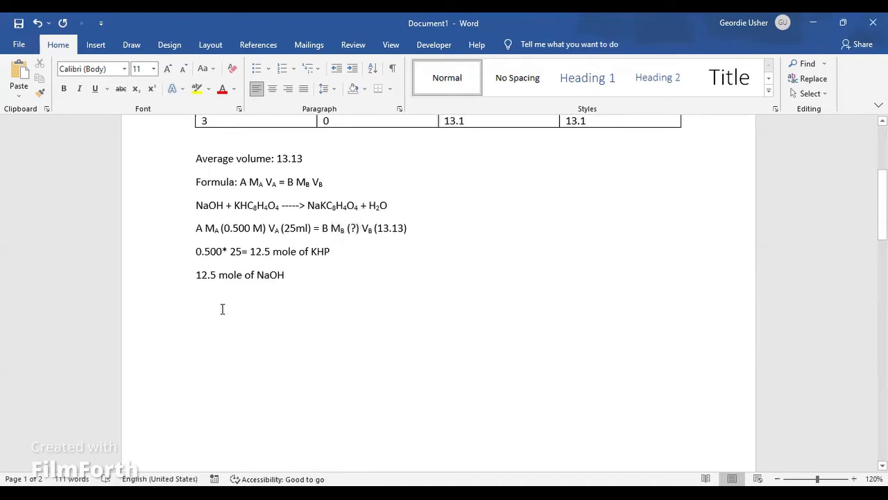
{"action": "scroll", "coordinate": [223, 309], "scroll_direction": "up", "scroll_amount": 1}
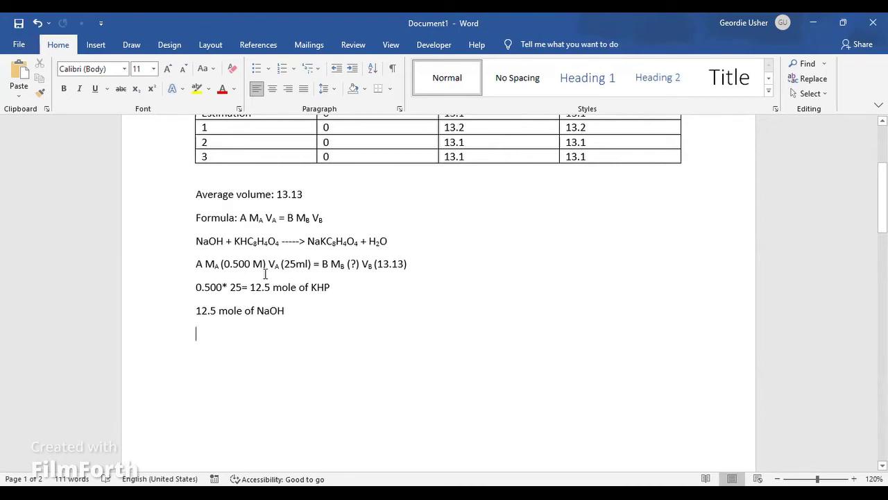
{"action": "type", "text": "12."}
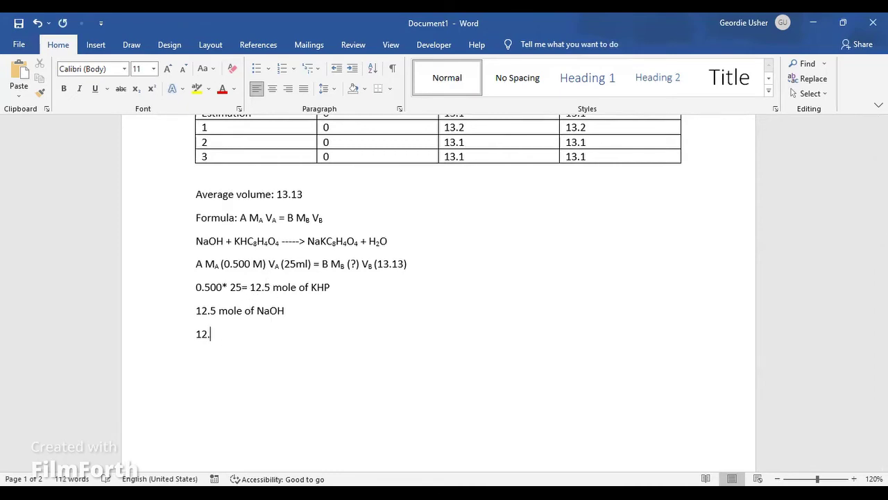
{"action": "type", "text": "5/"}
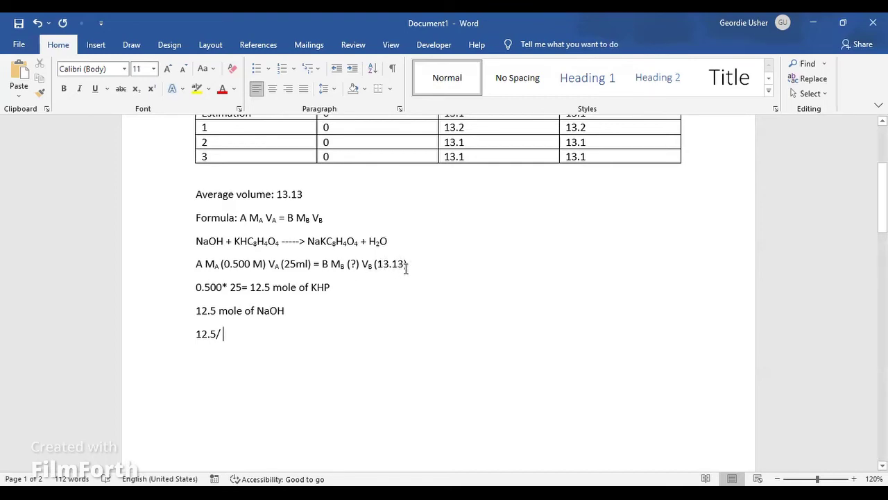
Step: Complete the last line as '12.5/ 13.13= 0.952 mole of NaOH'
{"action": "left_click_drag", "start_coordinate": [403, 264], "coordinate": [381, 268]}
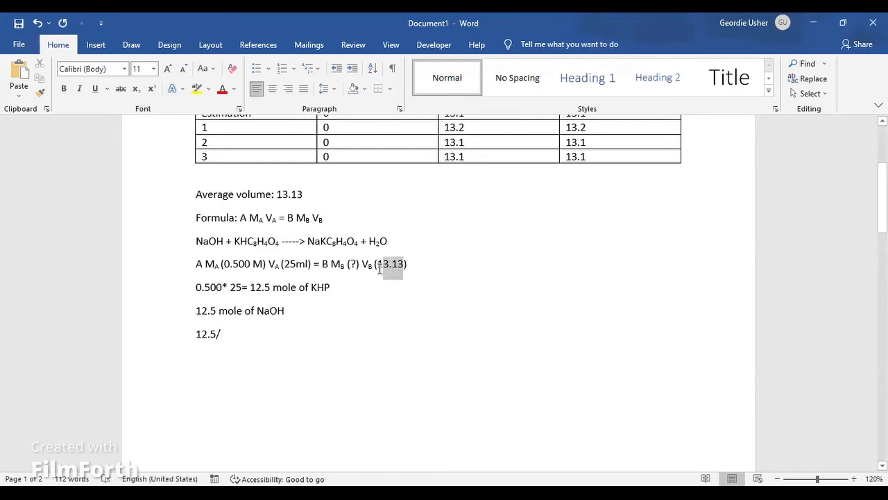
{"action": "left_click", "coordinate": [243, 340]}
{"action": "type", "text": "13."}
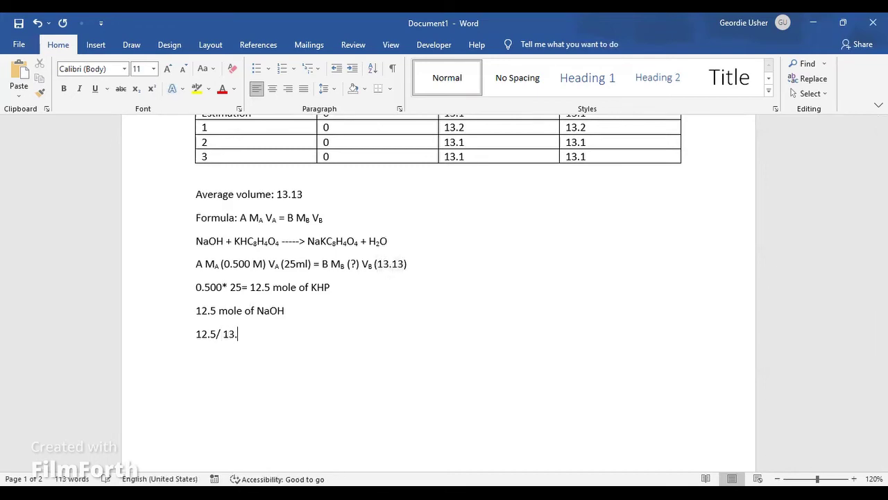
{"action": "type", "text": "13= 0.952 mol"}
{"action": "key", "text": "BackSpace"}
{"action": "type", "text": "e of"}
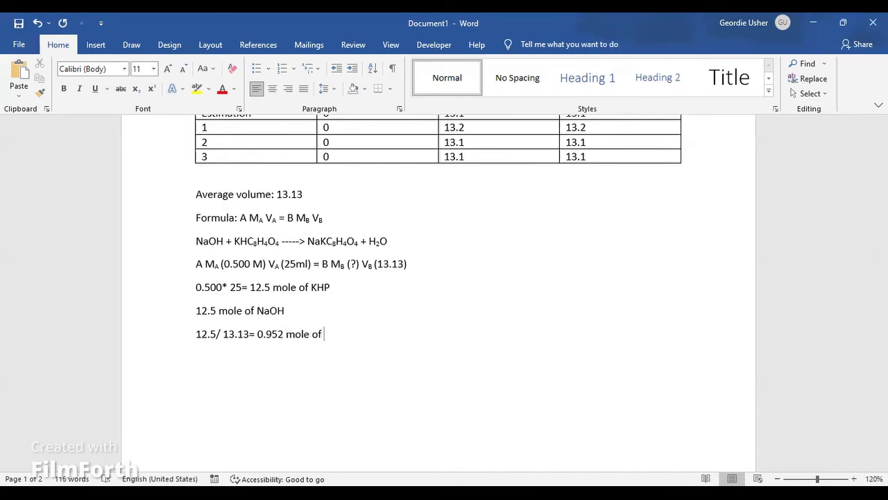
{"action": "type", "text": " NaOH"}
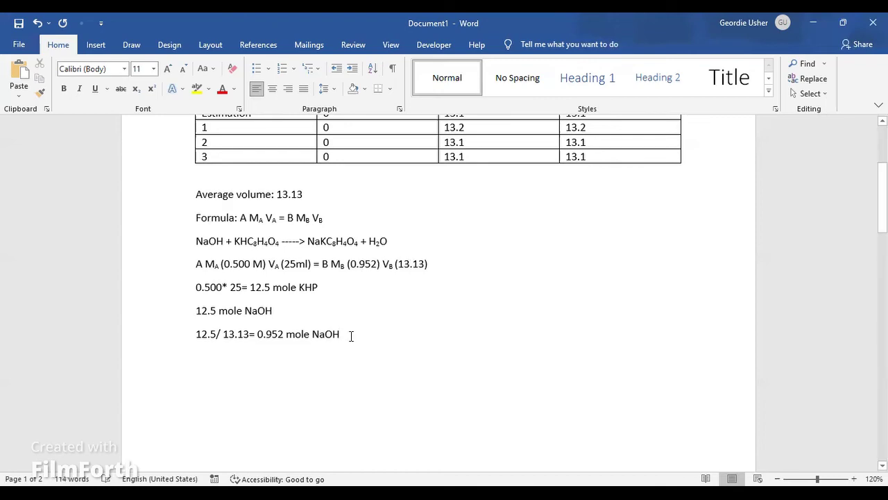
{"action": "scroll", "coordinate": [351, 337], "scroll_direction": "up", "scroll_amount": 3}
{"action": "scroll", "coordinate": [352, 338], "scroll_direction": "down", "scroll_amount": 2}
{"action": "scroll", "coordinate": [351, 337], "scroll_direction": "up", "scroll_amount": 1}
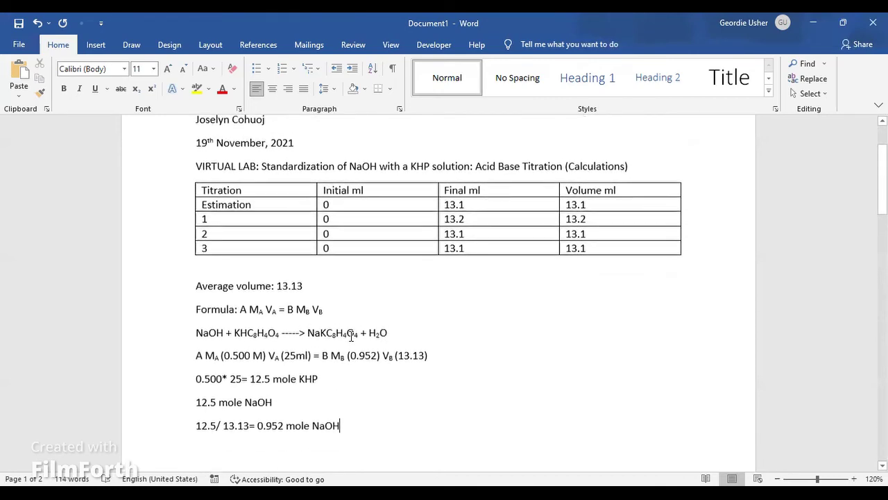
{"action": "scroll", "coordinate": [351, 337], "scroll_direction": "down", "scroll_amount": 2}
{"action": "scroll", "coordinate": [351, 337], "scroll_direction": "up", "scroll_amount": 2}
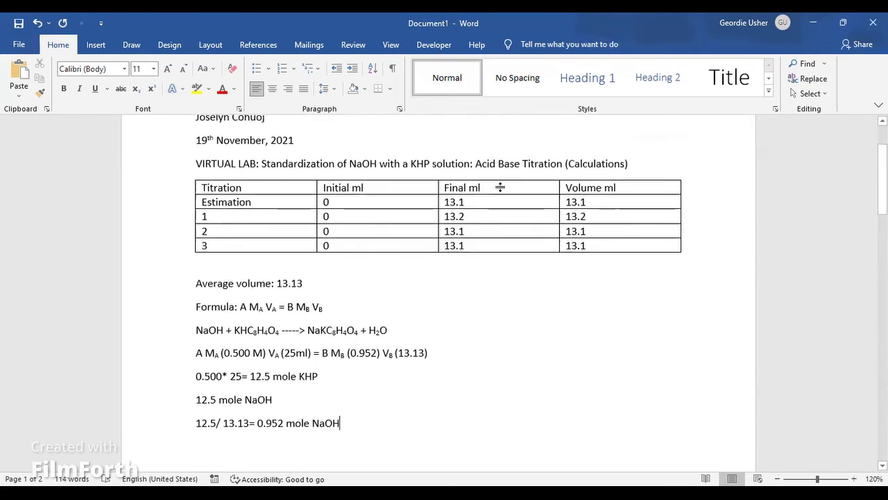
{"action": "scroll", "coordinate": [488, 397], "scroll_direction": "down", "scroll_amount": 1}
{"action": "scroll", "coordinate": [488, 396], "scroll_direction": "down", "scroll_amount": 2}
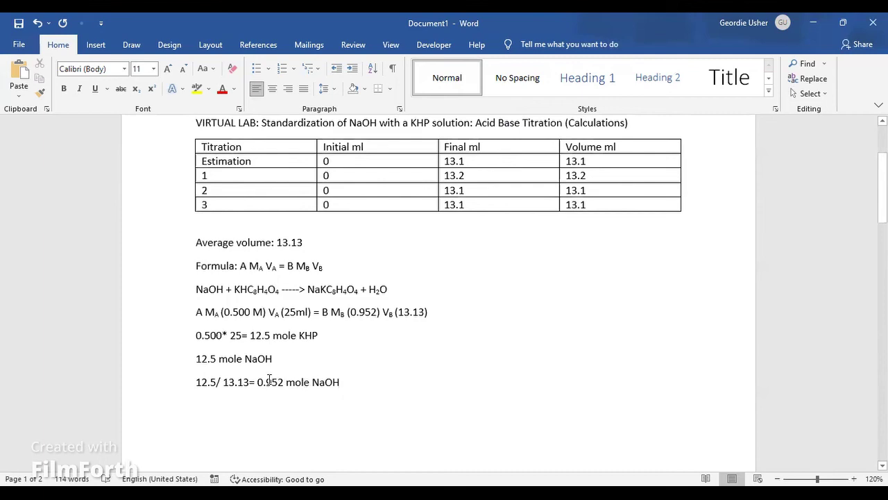
{"action": "left_click_drag", "start_coordinate": [257, 383], "coordinate": [352, 383]}
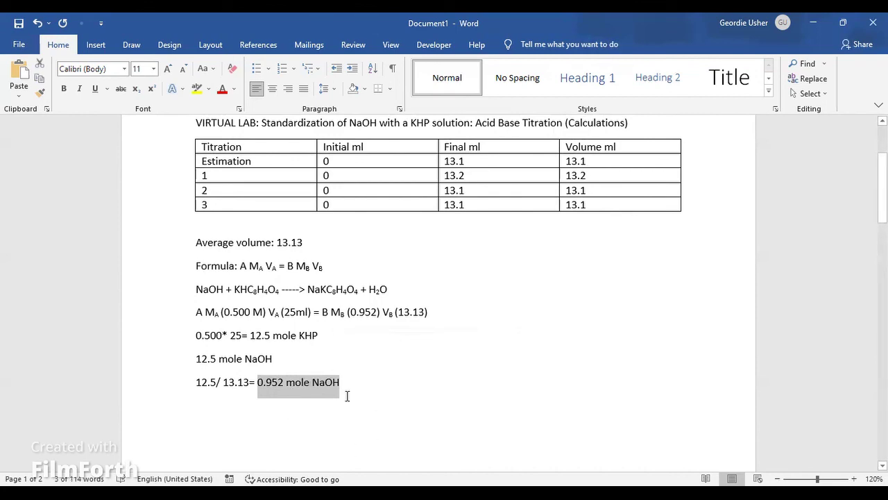